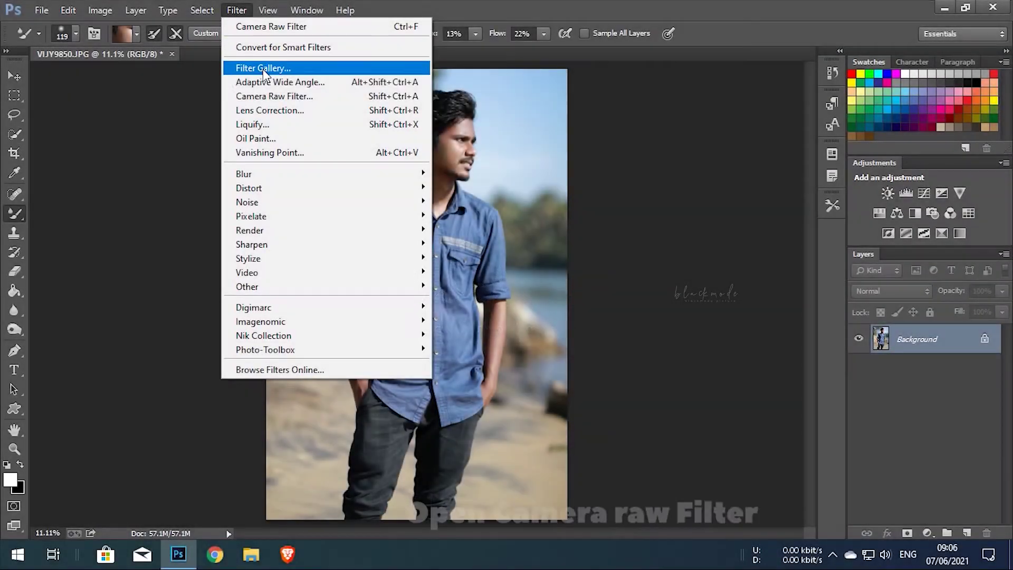
# - Launch the Camera Raw Filter on the VIJY9850.JPG beach portrait
pyautogui.click(285, 98)
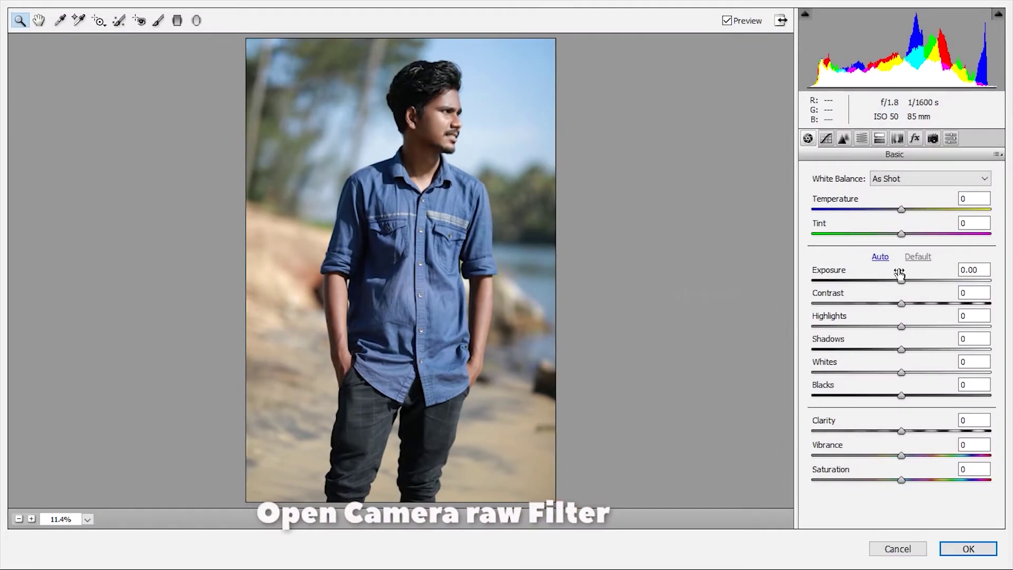
# - Set Exposure +0.10, Contrast -21, Highlights -20, Shadows +55, Whites +28, Blacks -63, Clarity +12
pyautogui.moveTo(901, 280); pyautogui.dragTo(882, 303)
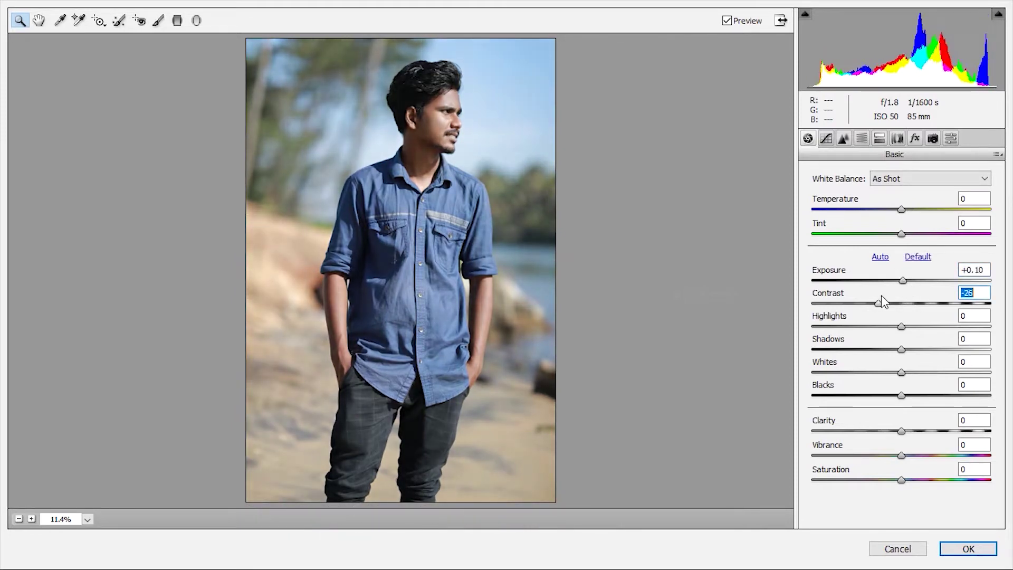
pyautogui.moveTo(882, 303)
pyautogui.mouseDown()
pyautogui.moveTo(921, 327)
pyautogui.moveTo(891, 320)
pyautogui.mouseUp()
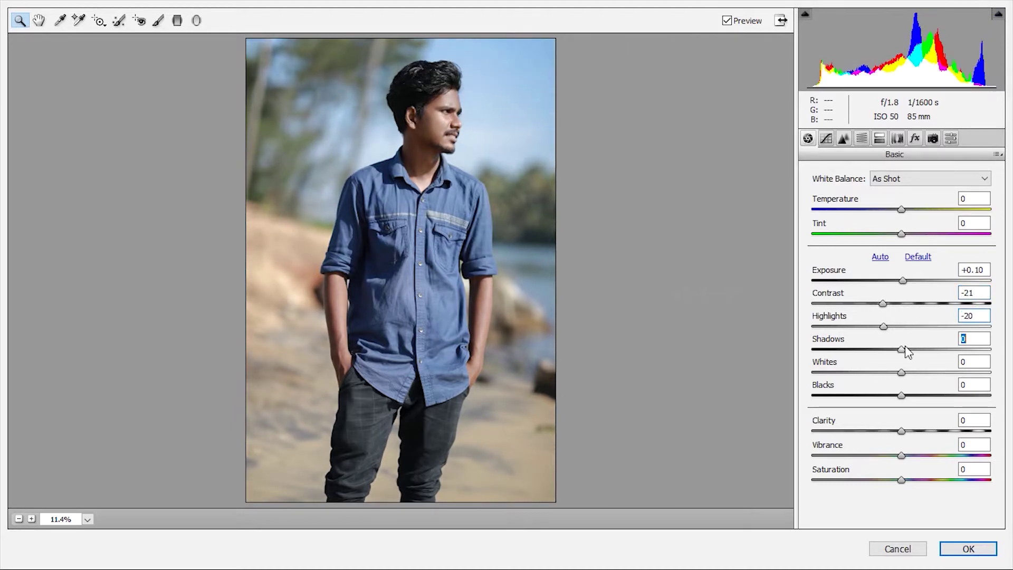
pyautogui.moveTo(905, 350); pyautogui.dragTo(902, 350)
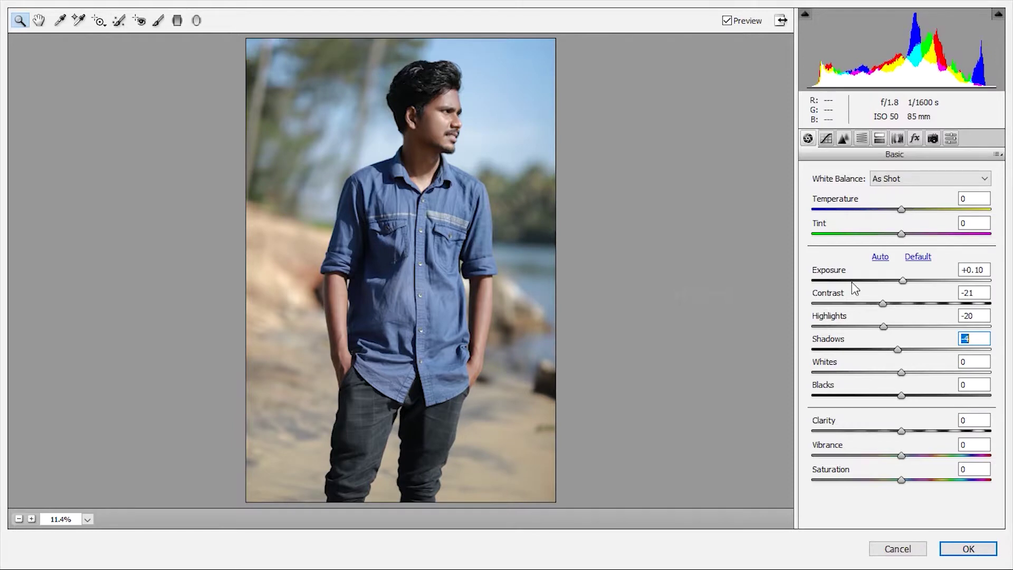
pyautogui.moveTo(898, 350)
pyautogui.mouseDown()
pyautogui.moveTo(947, 350)
pyautogui.moveTo(949, 373)
pyautogui.moveTo(848, 395)
pyautogui.mouseUp()
pyautogui.moveTo(910, 430)
pyautogui.mouseDown()
pyautogui.moveTo(927, 430)
pyautogui.moveTo(913, 431)
pyautogui.mouseUp()
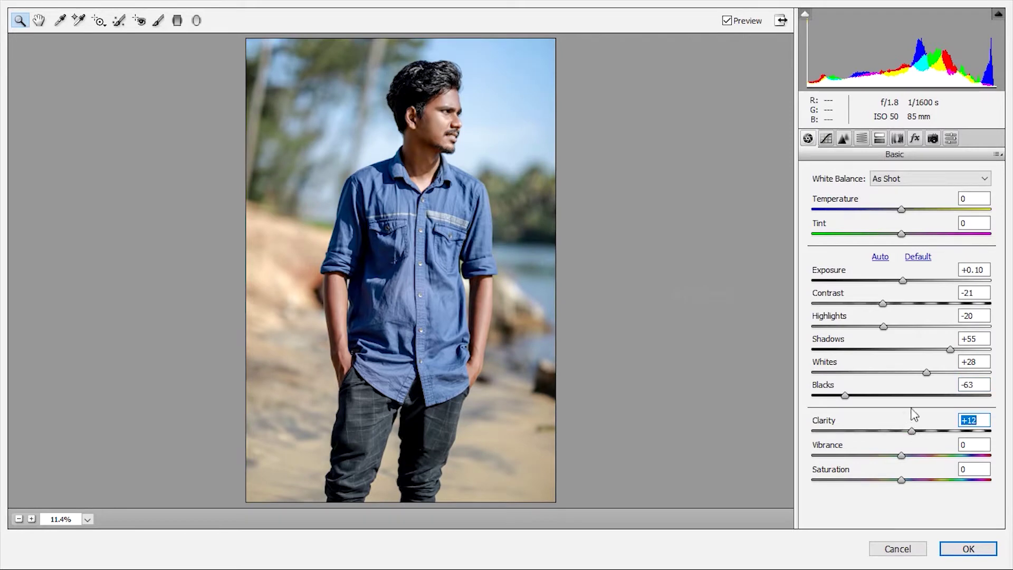
pyautogui.click(861, 139)
# - Set HSL saturation Aquas +54, Blues +73, Greens +100, and Greens hue +57
pyautogui.click(849, 195)
pyautogui.moveTo(901, 340); pyautogui.dragTo(949, 341)
pyautogui.moveTo(901, 365); pyautogui.dragTo(967, 366)
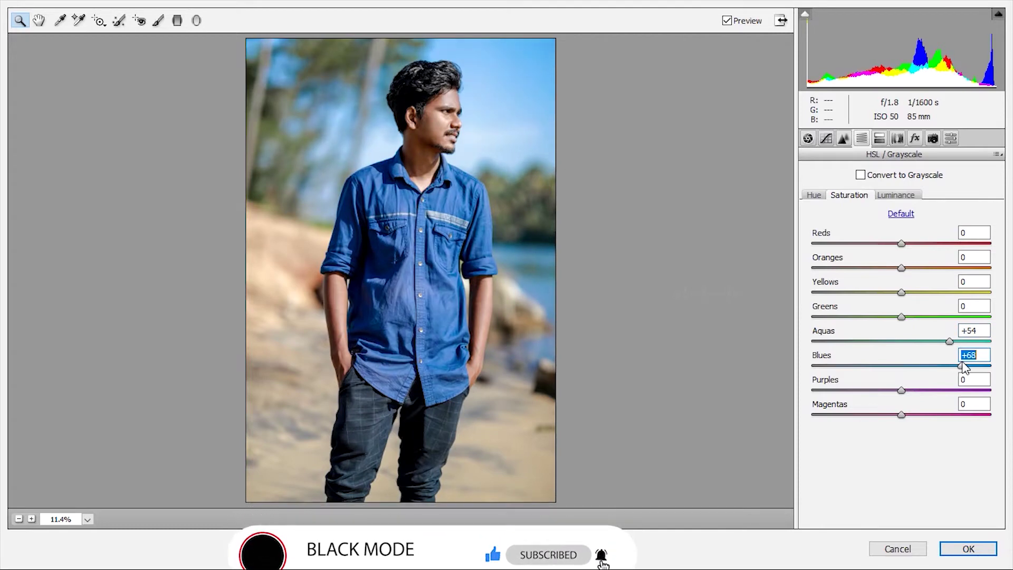
pyautogui.moveTo(901, 316); pyautogui.dragTo(991, 317)
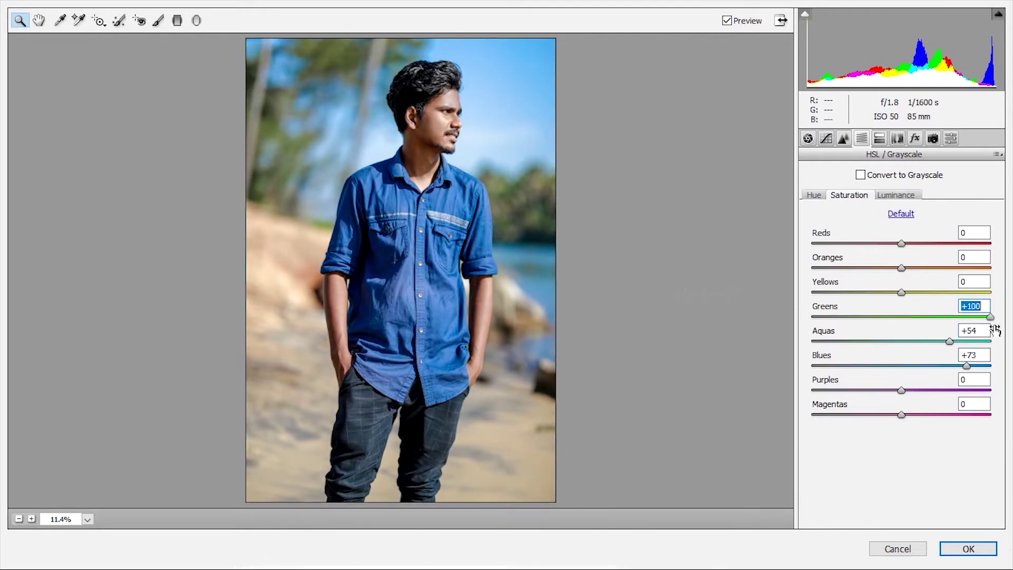
pyautogui.click(815, 195)
pyautogui.moveTo(903, 324); pyautogui.dragTo(953, 326)
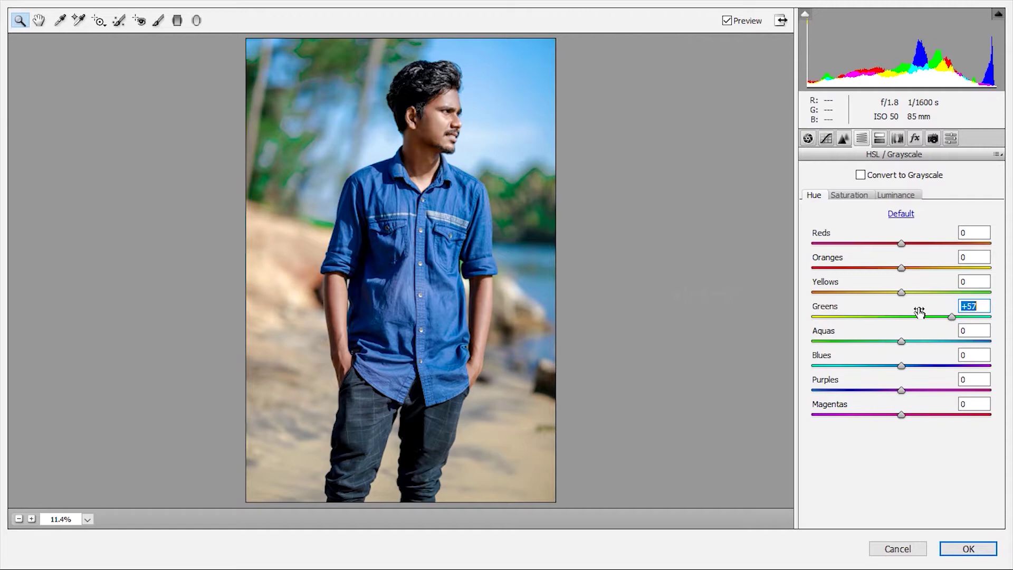
# - Add a slight post-crop vignette and apply the Camera Raw edits
pyautogui.click(915, 139)
pyautogui.moveTo(903, 329); pyautogui.dragTo(905, 332)
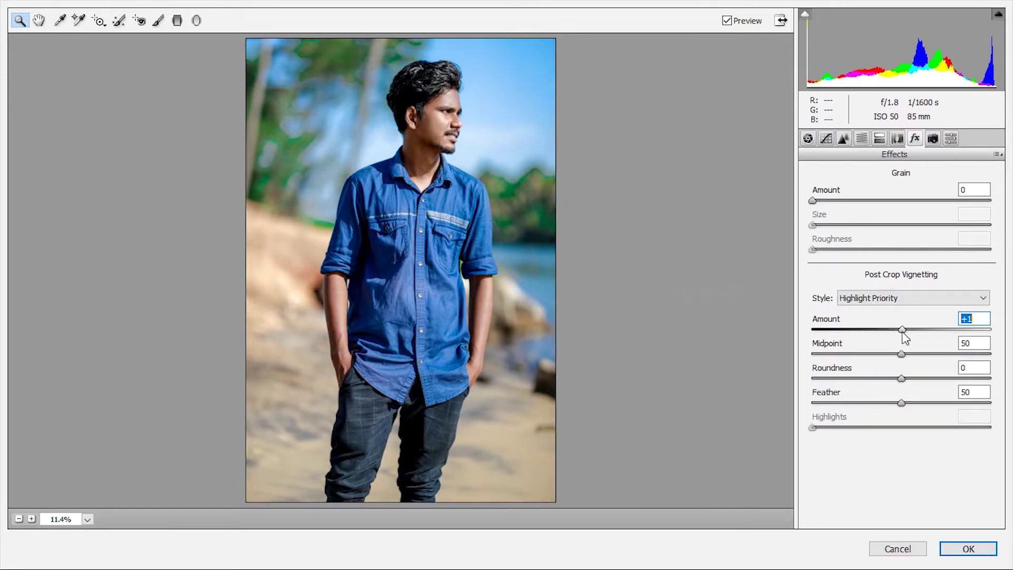
pyautogui.click(968, 549)
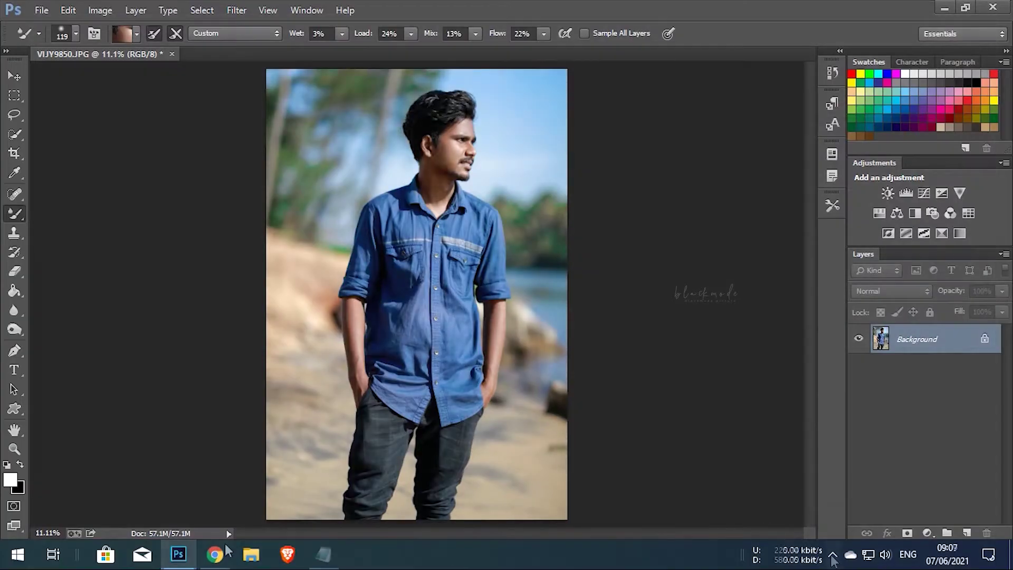
# - Reopen the Camera Raw Filter and set Exposure to +0.10
pyautogui.click(236, 10)
pyautogui.click(253, 98)
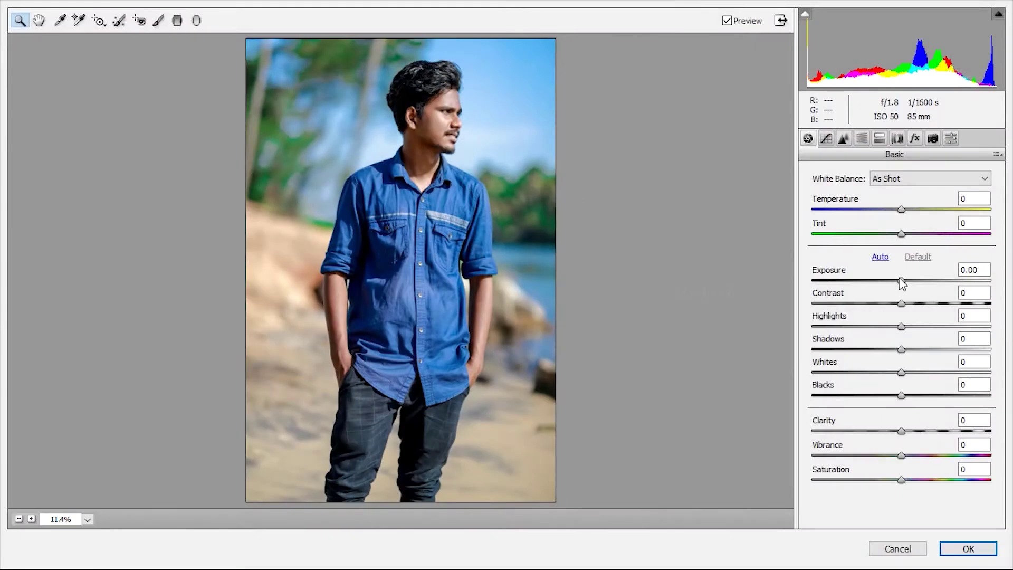
pyautogui.moveTo(902, 283); pyautogui.dragTo(904, 285)
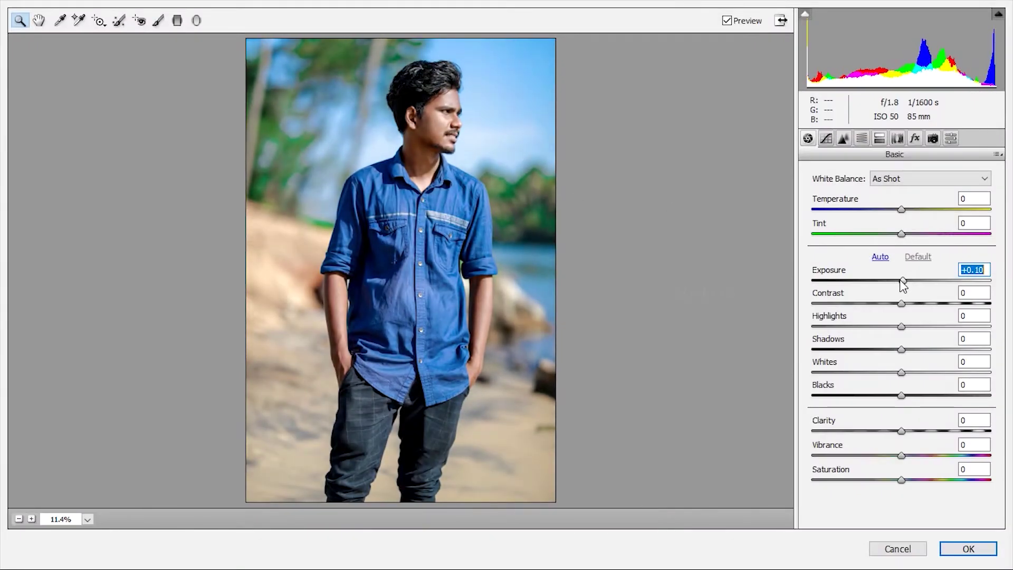
# - Brighten the photo by raising mid and upper points on the RGB point curve
pyautogui.click(827, 140)
pyautogui.click(863, 173)
pyautogui.moveTo(890, 343); pyautogui.dragTo(905, 330)
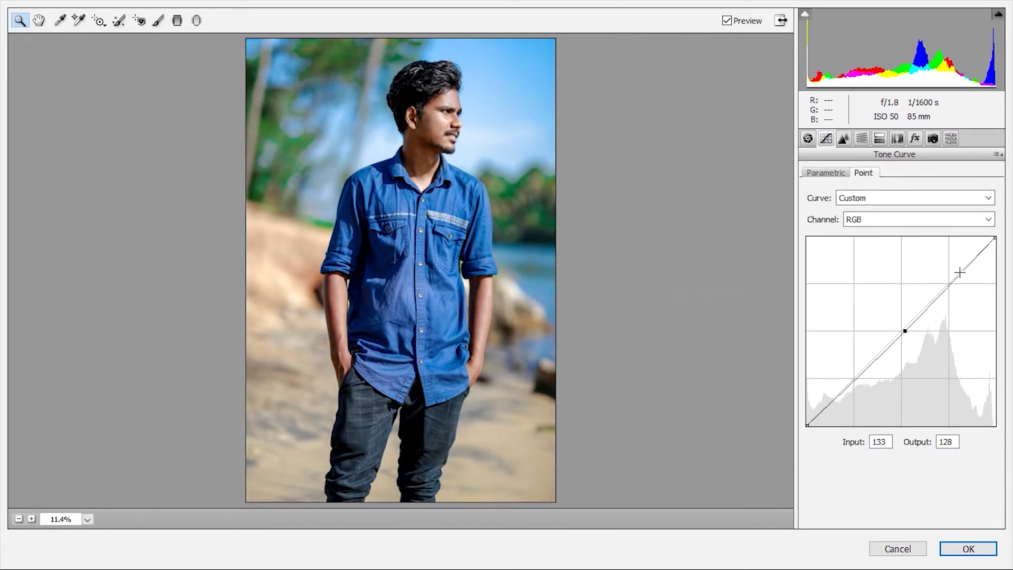
pyautogui.moveTo(960, 272); pyautogui.dragTo(956, 268)
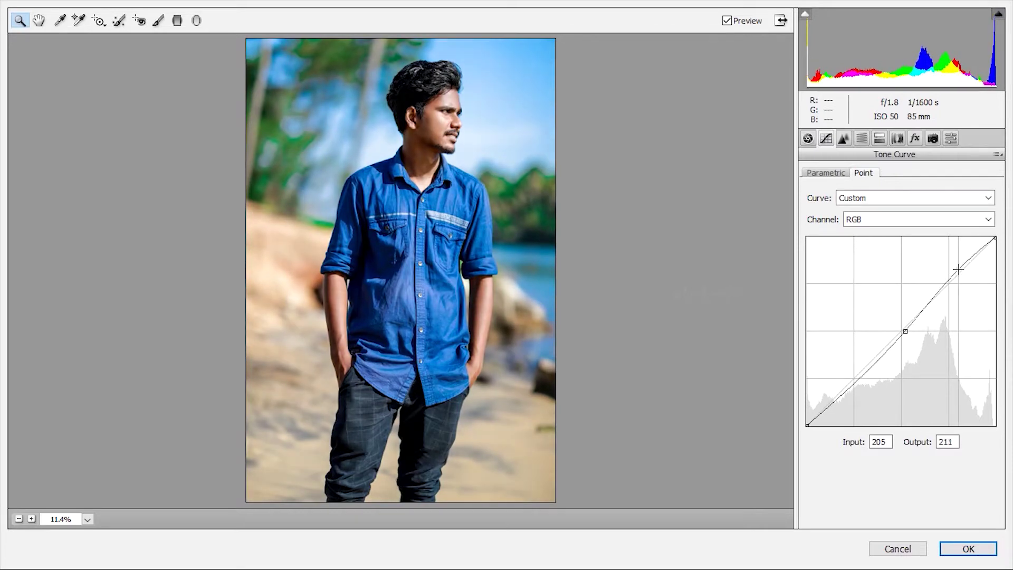
pyautogui.click(898, 138)
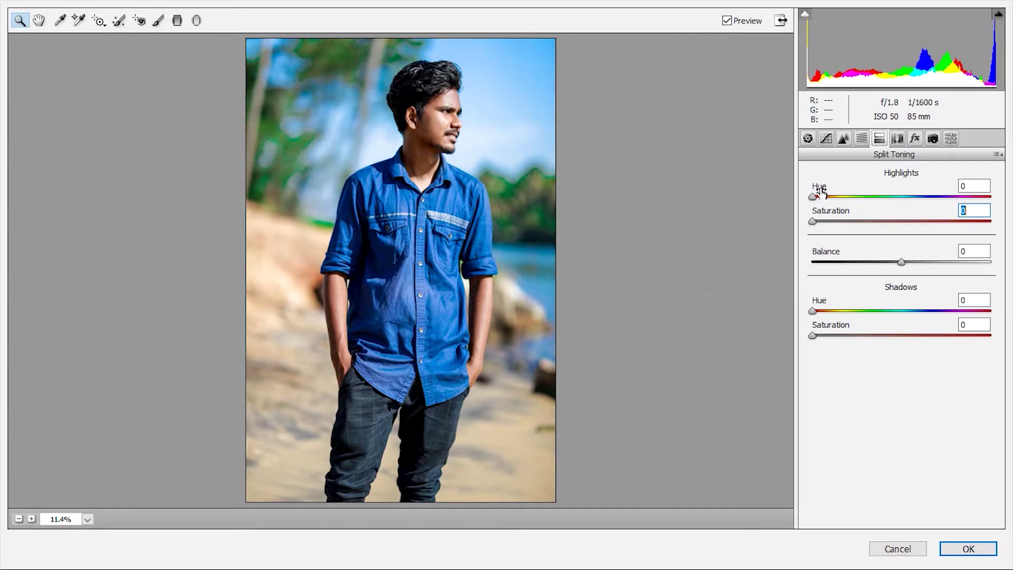
# - Set Sharpening Amount to 44 and Luminance noise reduction to 70
pyautogui.click(843, 139)
pyautogui.moveTo(838, 198); pyautogui.dragTo(861, 197)
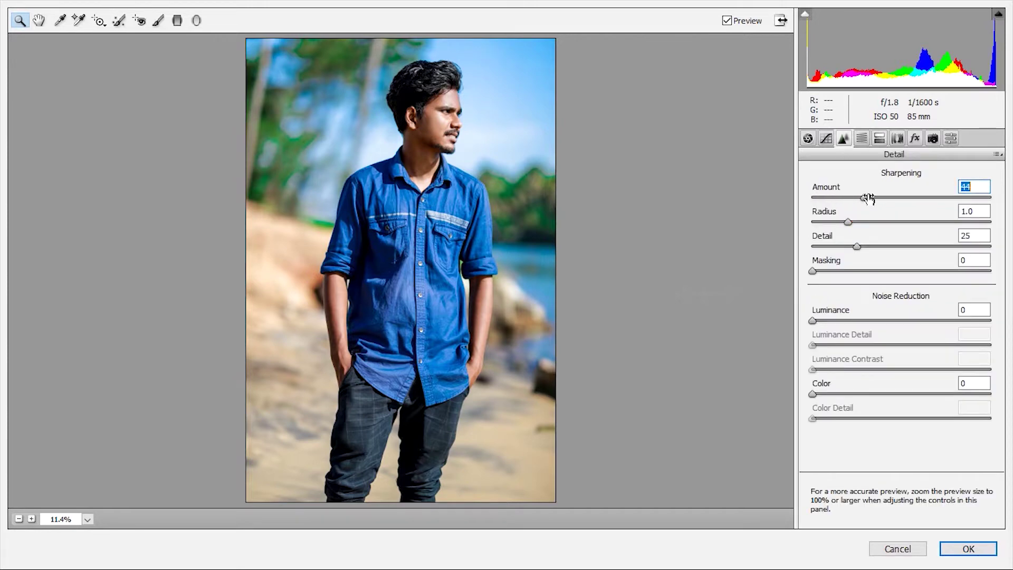
pyautogui.moveTo(832, 319); pyautogui.dragTo(903, 325)
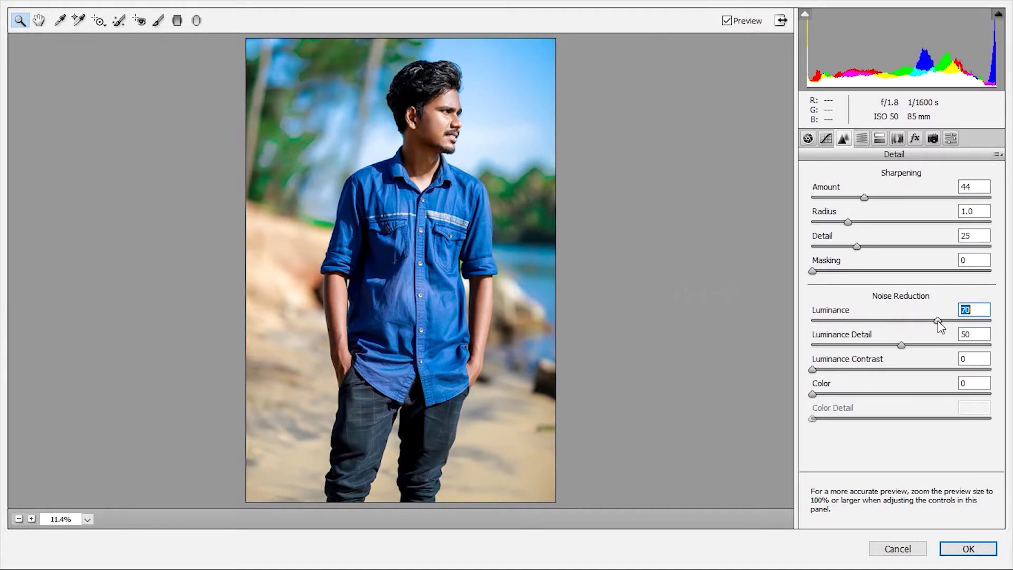
# - Add a faint edge vignette: Amount -4, Midpoint 93, Feather 82
pyautogui.click(915, 139)
pyautogui.click(895, 329)
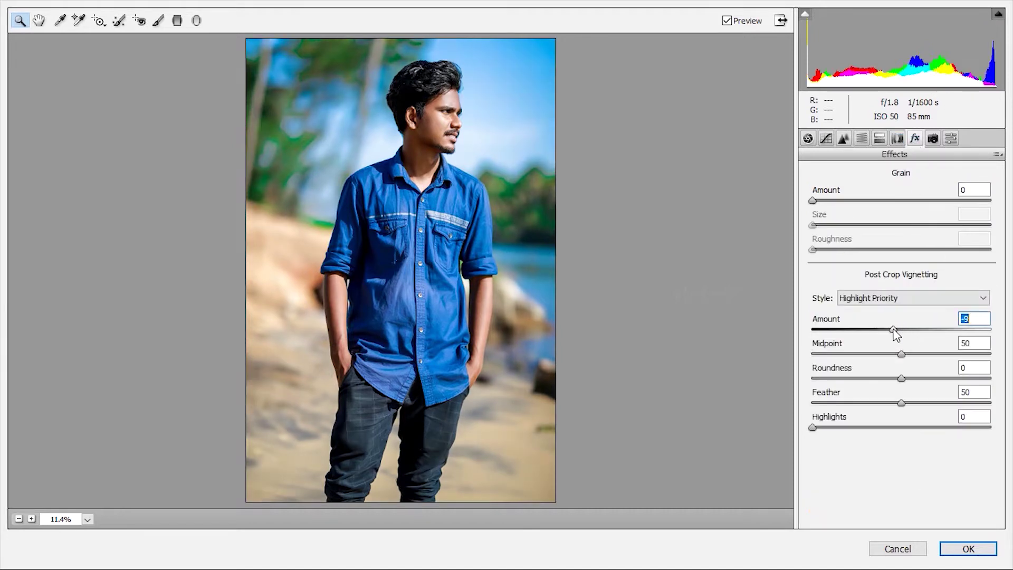
pyautogui.moveTo(895, 328); pyautogui.dragTo(978, 354)
pyautogui.moveTo(911, 396); pyautogui.dragTo(939, 404)
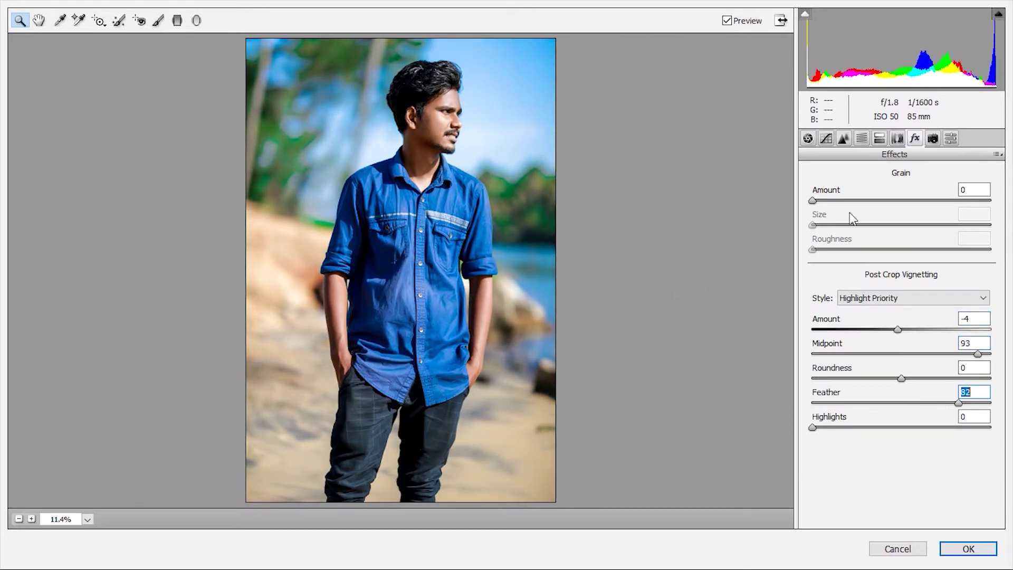
pyautogui.click(860, 139)
pyautogui.click(852, 196)
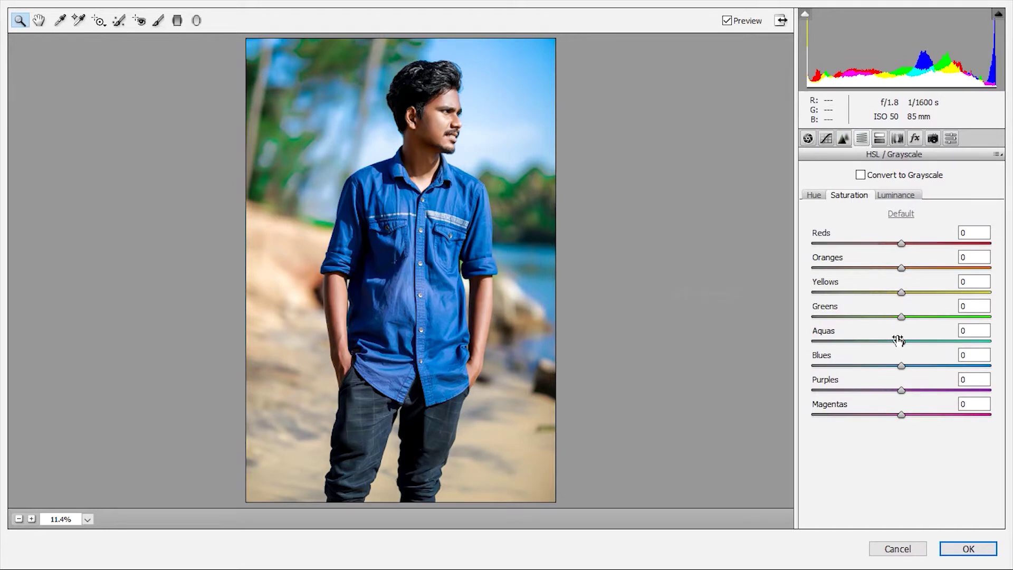
# - Tweak Aquas saturation, set Yellows hue -83 and Blues hue -26, then apply
pyautogui.moveTo(906, 364)
pyautogui.mouseDown()
pyautogui.moveTo(923, 361)
pyautogui.moveTo(895, 364)
pyautogui.moveTo(895, 344)
pyautogui.moveTo(955, 344)
pyautogui.mouseUp()
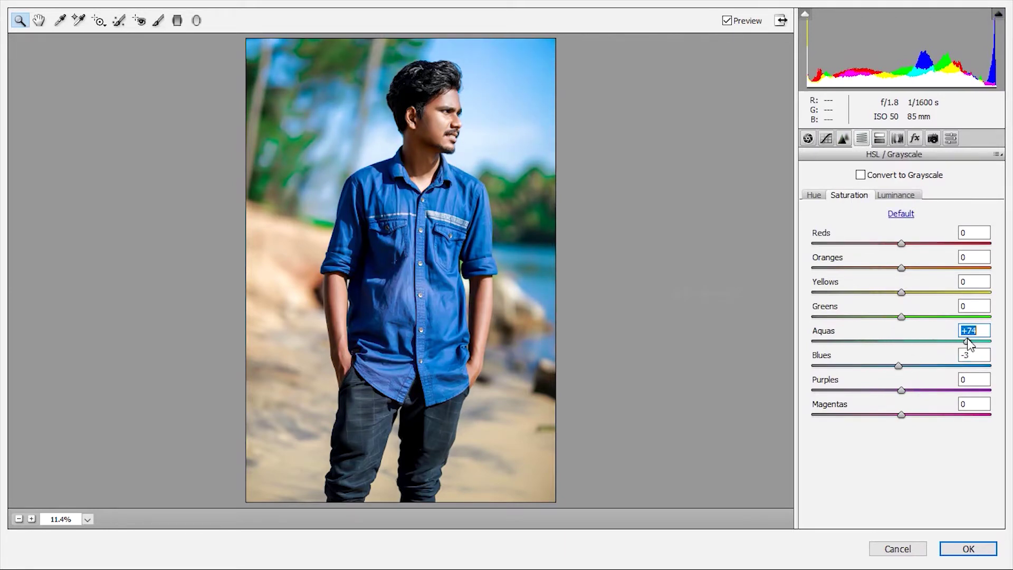
pyautogui.click(815, 195)
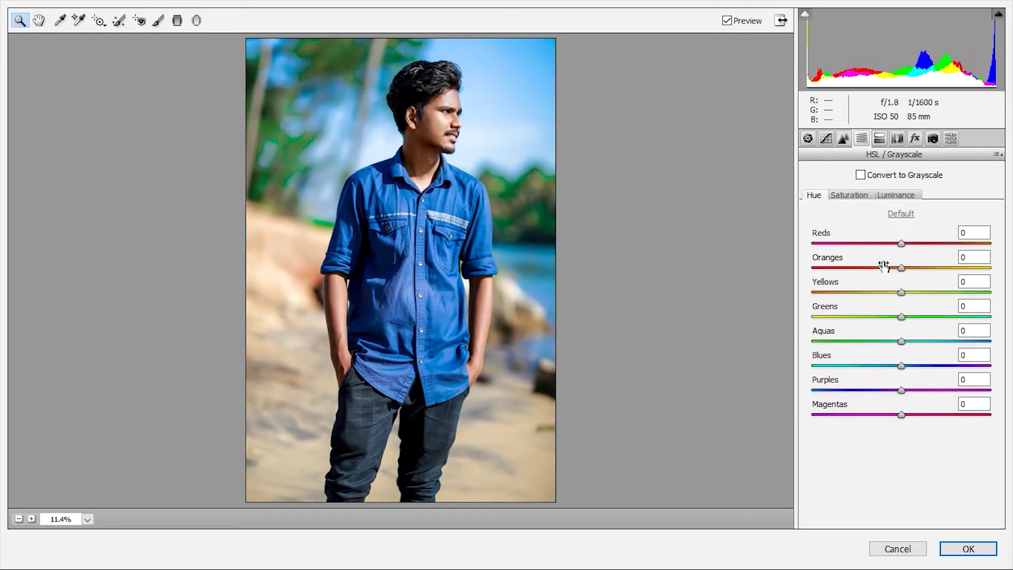
pyautogui.moveTo(917, 291)
pyautogui.mouseDown()
pyautogui.moveTo(845, 293)
pyautogui.moveTo(950, 293)
pyautogui.moveTo(812, 288)
pyautogui.moveTo(850, 301)
pyautogui.moveTo(829, 303)
pyautogui.mouseUp()
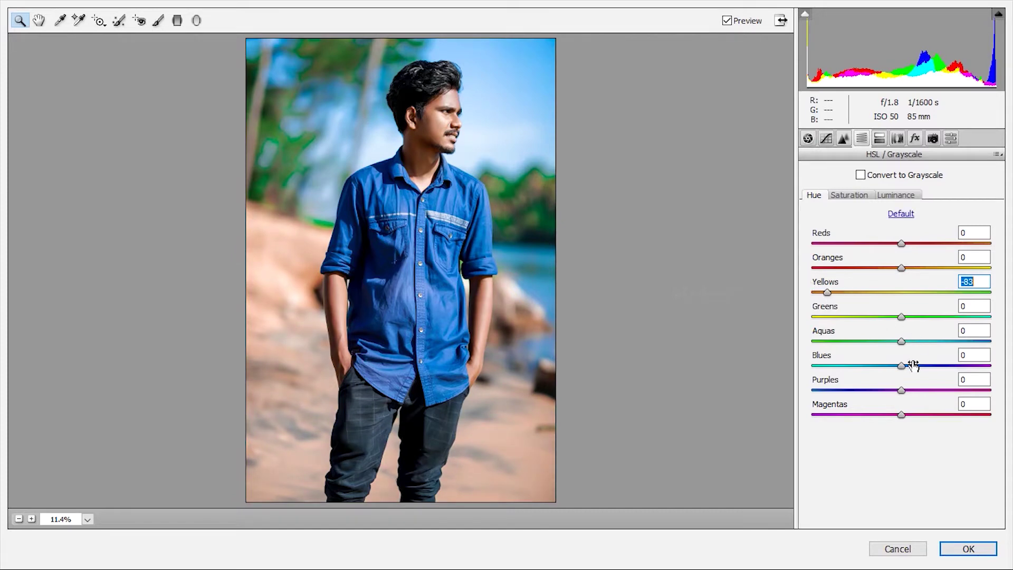
pyautogui.moveTo(897, 364); pyautogui.dragTo(879, 368)
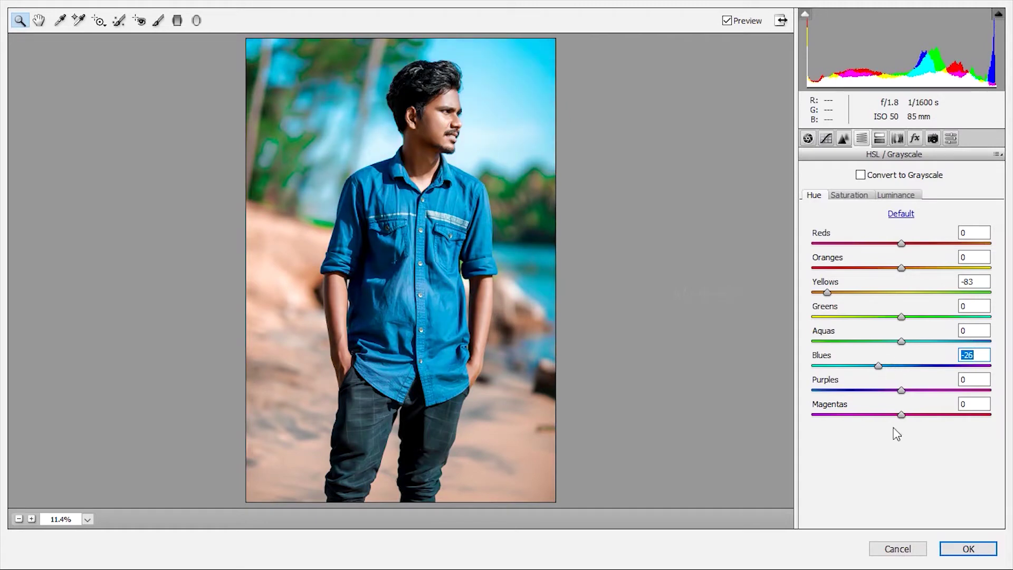
pyautogui.click(955, 548)
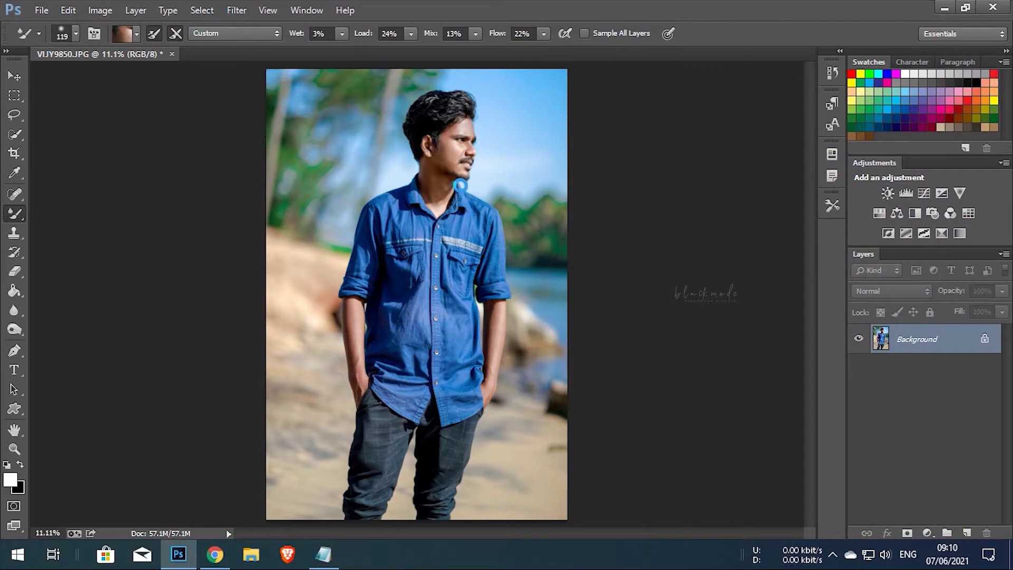
# - Switch to the Mixer Brush and sample the shirt's blue
pyautogui.scroll(2, 457, 181)
pyautogui.scroll(2, 465, 211)
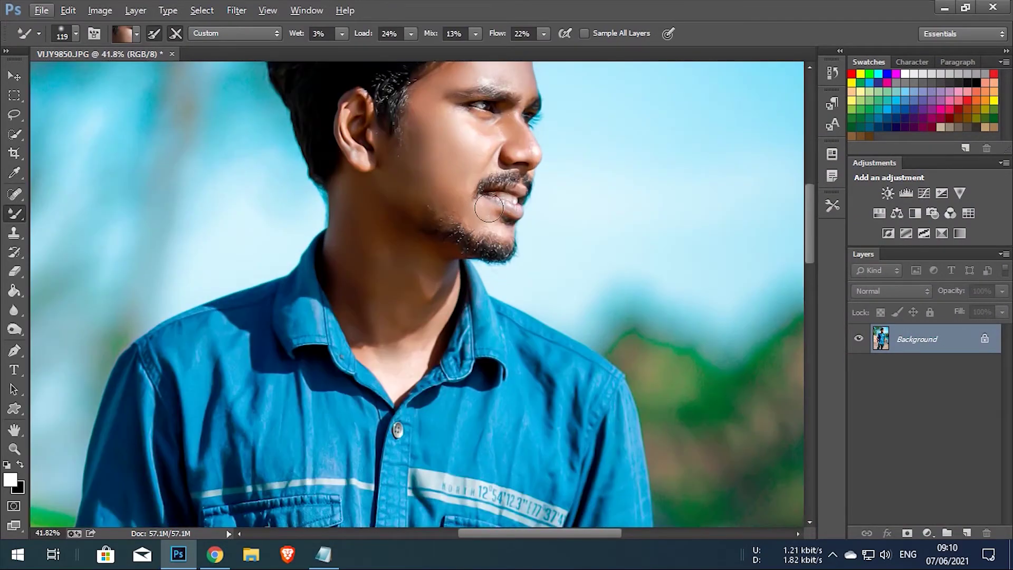
pyautogui.scroll(2, 486, 274)
pyautogui.scroll(-1, 491, 286)
pyautogui.moveTo(406, 523); pyautogui.dragTo(422, 227)
pyautogui.scroll(-2, 317, 290)
pyautogui.scroll(1, 184, 317)
pyautogui.scroll(1, 133, 329)
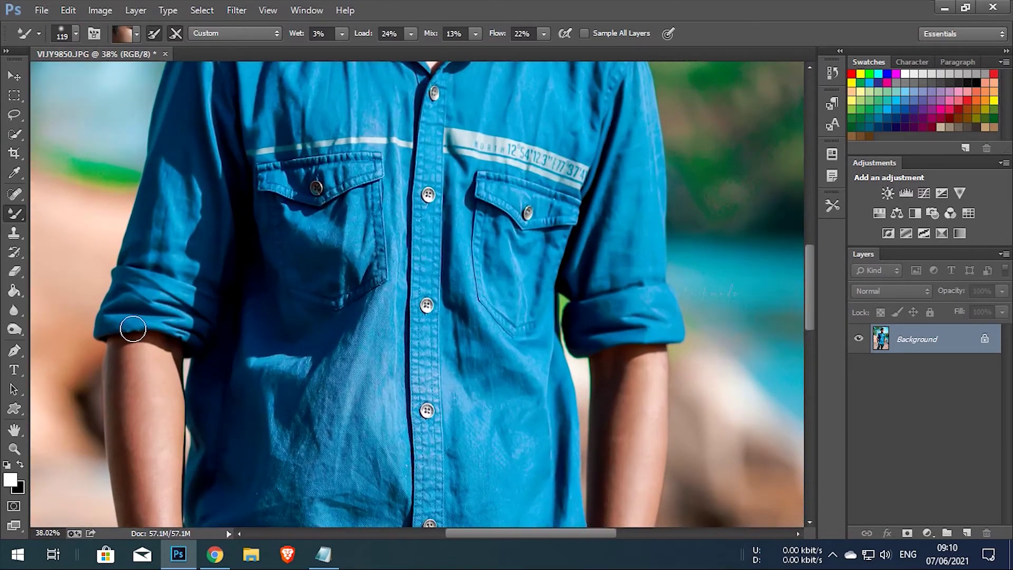
pyautogui.rightClick(14, 214)
pyautogui.click(84, 253)
pyautogui.keyDown('alt'); pyautogui.click(364, 329); pyautogui.keyUp('alt')
pyautogui.moveTo(359, 356); pyautogui.dragTo(364, 266)
pyautogui.keyDown('alt'); pyautogui.click(319, 310); pyautogui.keyUp('alt')
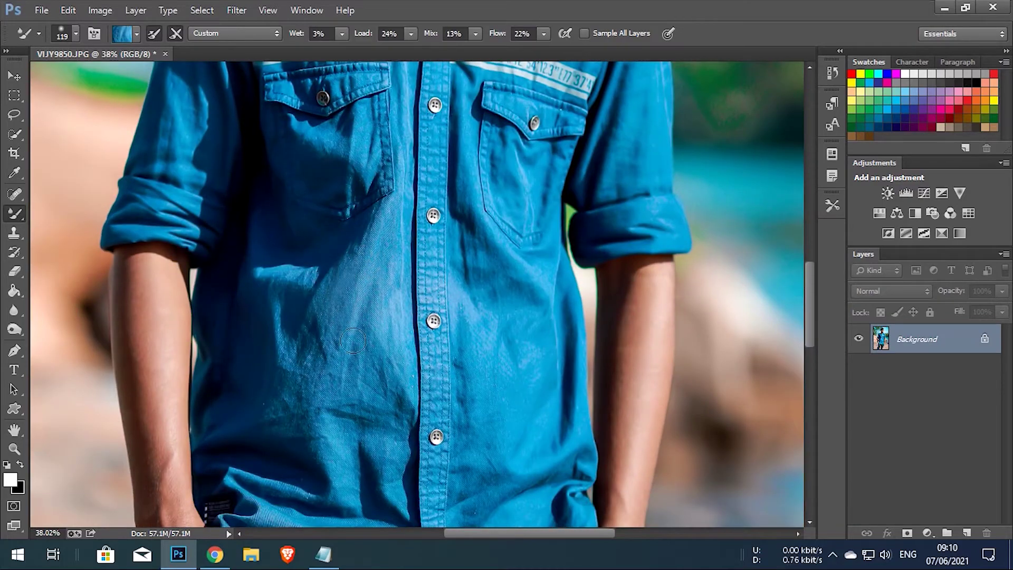
# - Resample the shirt blue and smooth creases on the right sleeve and lower shirt
pyautogui.moveTo(395, 83); pyautogui.dragTo(391, 295)
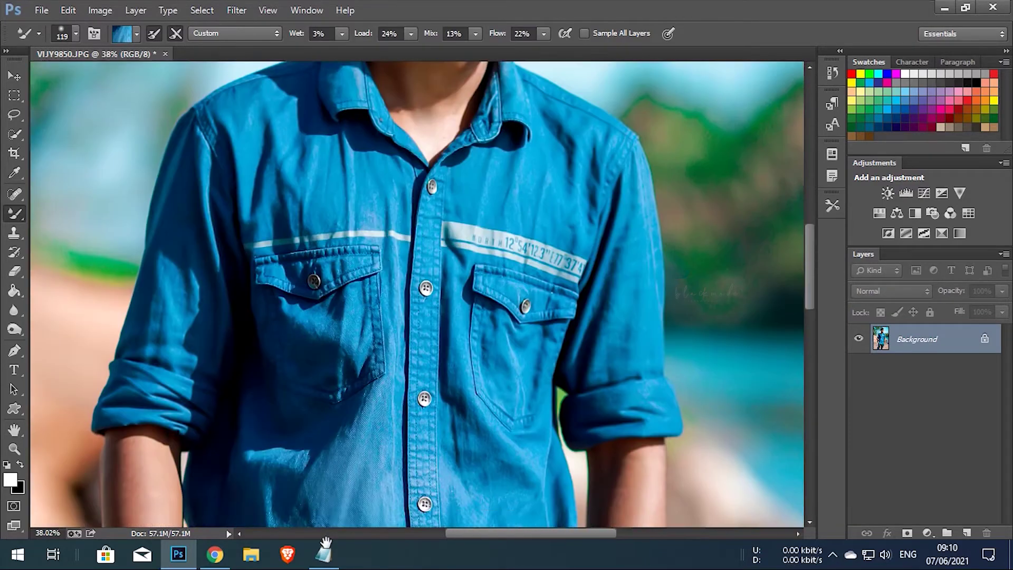
pyautogui.keyDown('alt'); pyautogui.click(390, 232); pyautogui.keyUp('alt')
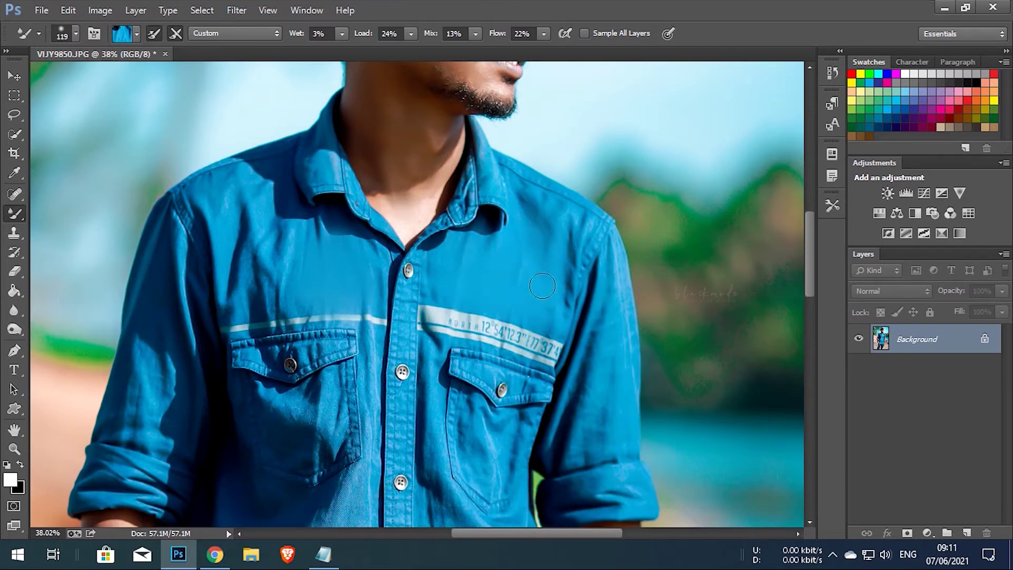
pyautogui.moveTo(589, 375); pyautogui.dragTo(605, 332)
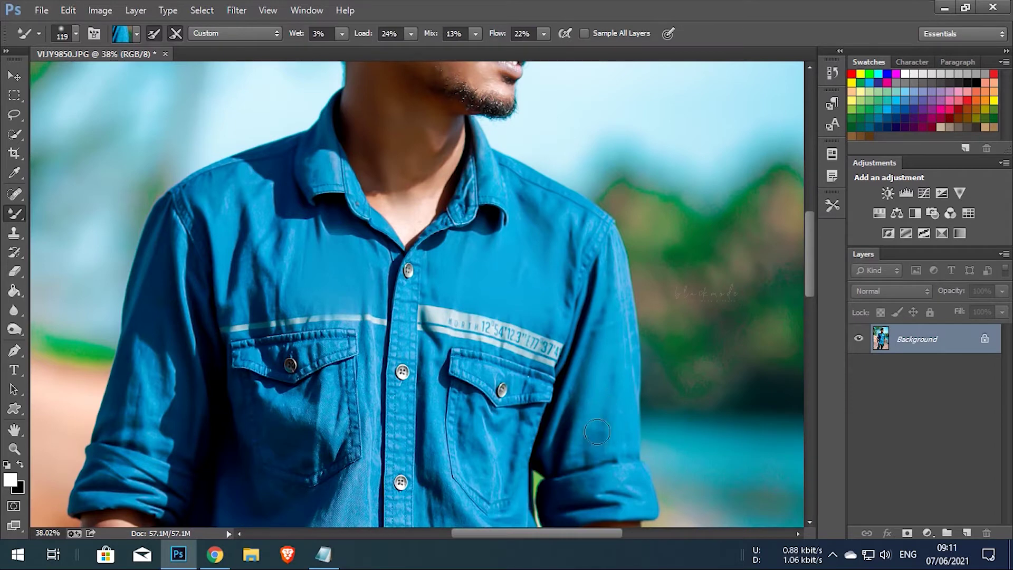
pyautogui.moveTo(603, 408); pyautogui.dragTo(624, 305)
pyautogui.scroll(-2, 615, 327)
pyautogui.scroll(-3, 606, 366)
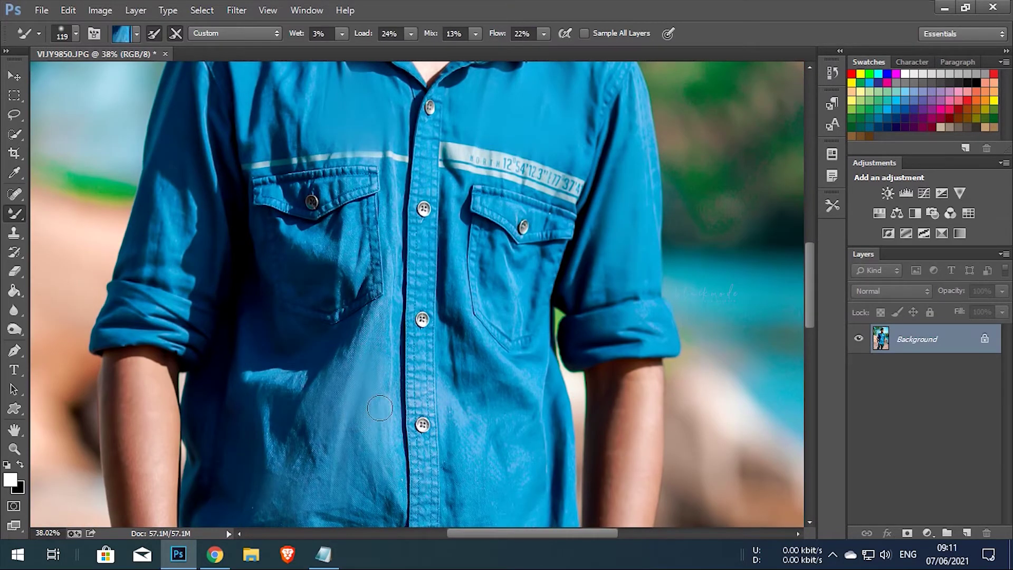
pyautogui.moveTo(327, 380); pyautogui.dragTo(364, 312)
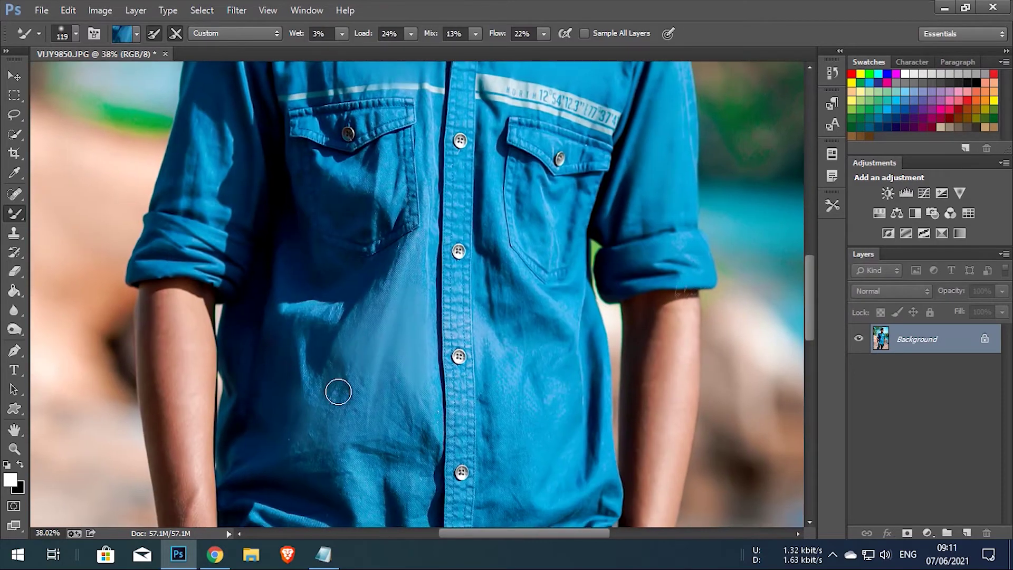
pyautogui.moveTo(369, 429); pyautogui.dragTo(378, 355)
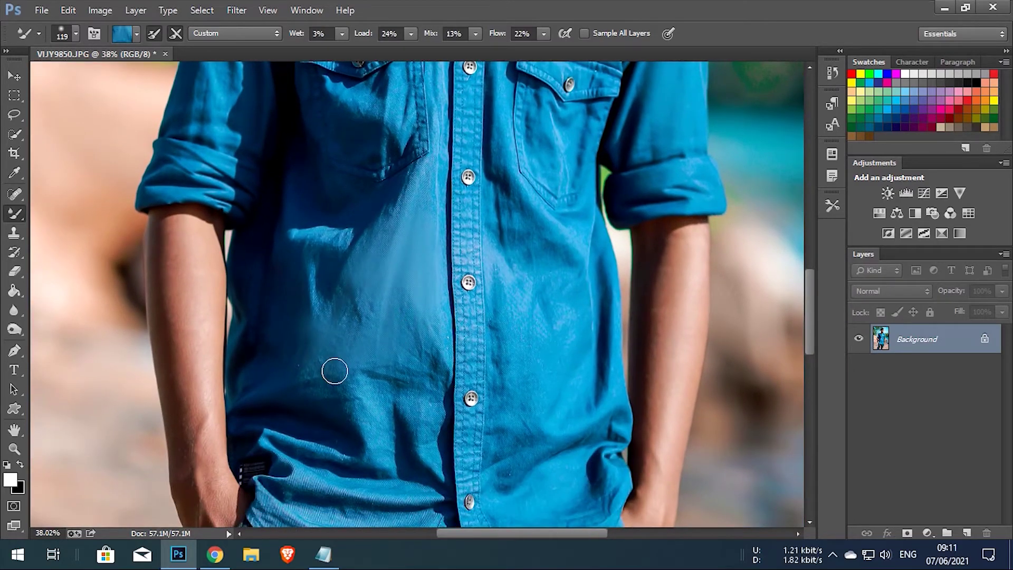
pyautogui.moveTo(398, 461); pyautogui.dragTo(409, 377)
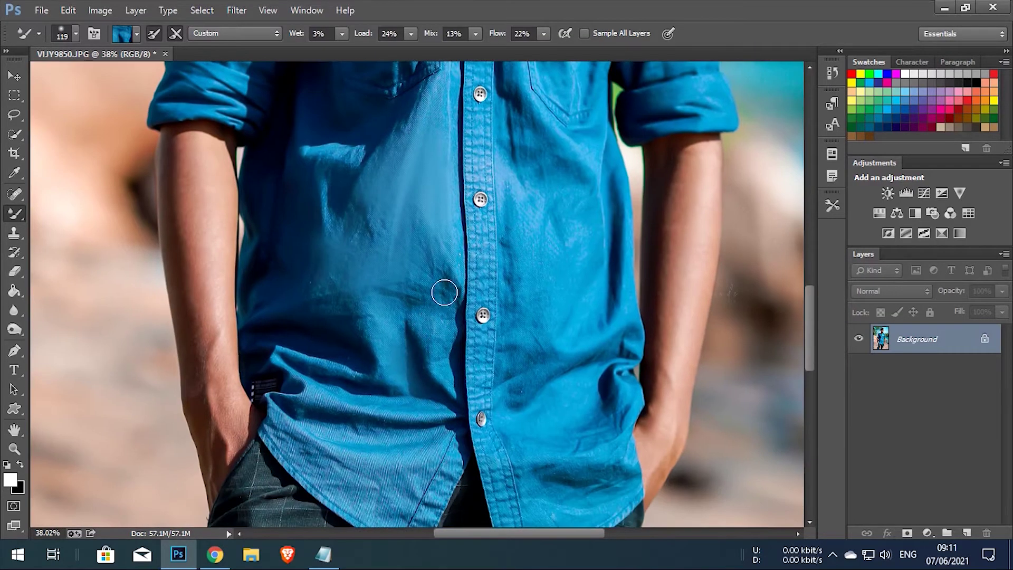
# - Soften the dark shadows inside and beside the shirt pocket
pyautogui.scroll(-2, 411, 359)
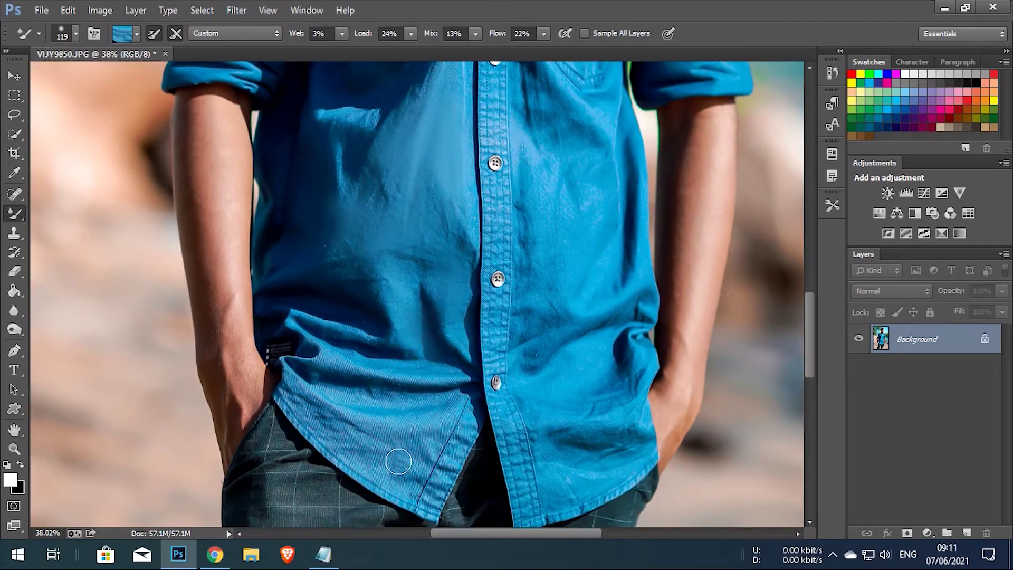
pyautogui.scroll(-2, 454, 409)
pyautogui.scroll(2, 454, 408)
pyautogui.scroll(2, 373, 330)
pyautogui.scroll(2, 413, 329)
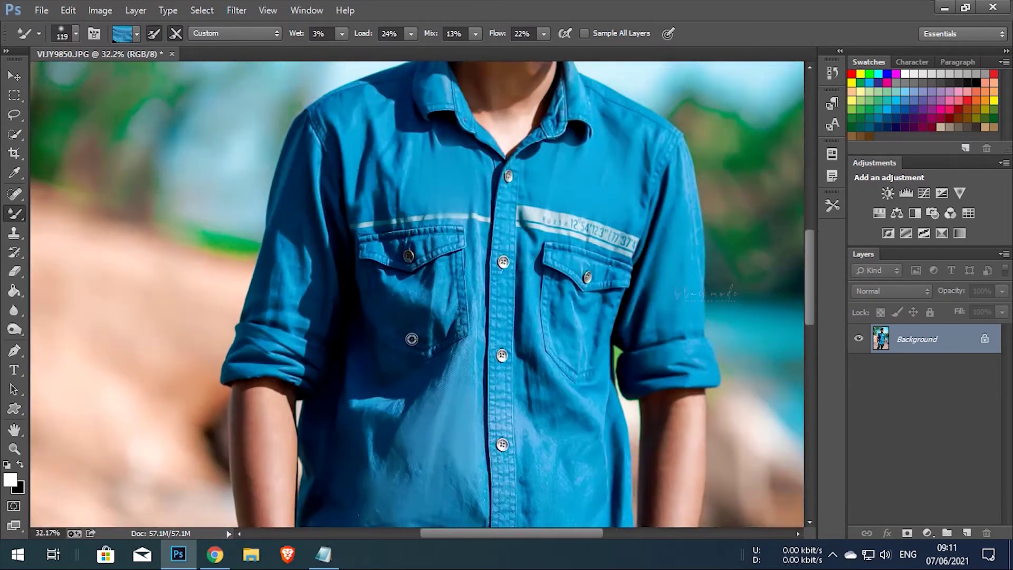
pyautogui.scroll(2, 422, 303)
pyautogui.moveTo(422, 303)
pyautogui.mouseDown()
pyautogui.moveTo(441, 265)
pyautogui.moveTo(434, 283)
pyautogui.moveTo(439, 271)
pyautogui.moveTo(464, 316)
pyautogui.moveTo(402, 311)
pyautogui.mouseUp()
pyautogui.moveTo(524, 328); pyautogui.dragTo(494, 358)
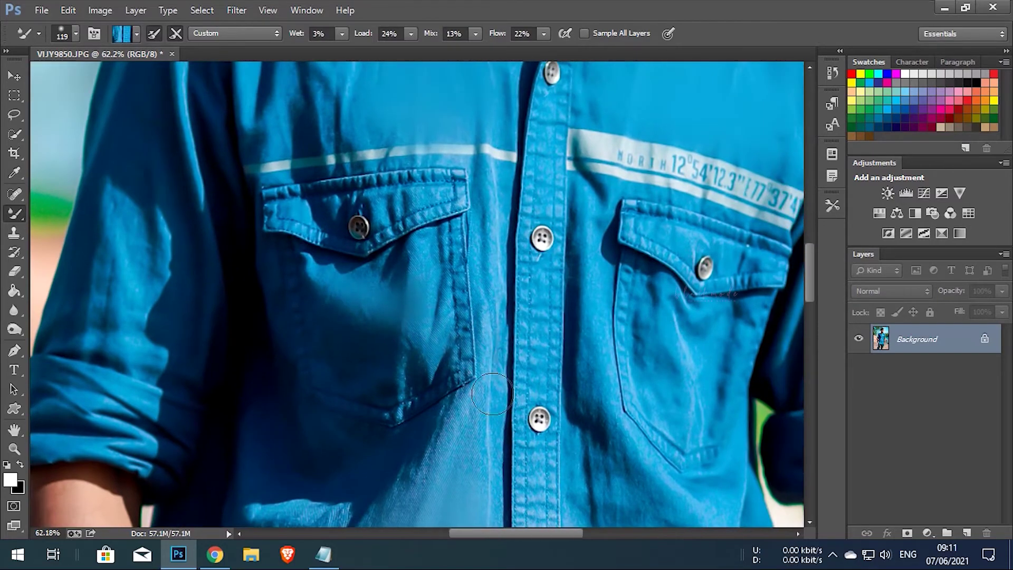
# - Blend the shading along the arm and the lower shirt around the buttons
pyautogui.moveTo(438, 435); pyautogui.dragTo(474, 306)
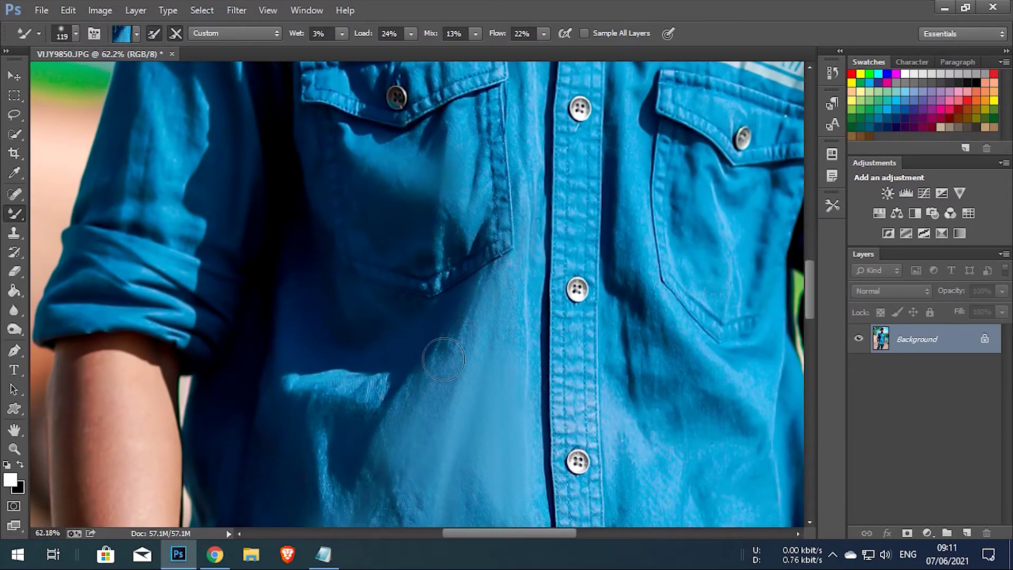
pyautogui.moveTo(672, 409)
pyautogui.mouseDown()
pyautogui.moveTo(613, 418)
pyautogui.moveTo(475, 395)
pyautogui.mouseUp()
pyautogui.moveTo(536, 403); pyautogui.dragTo(462, 317)
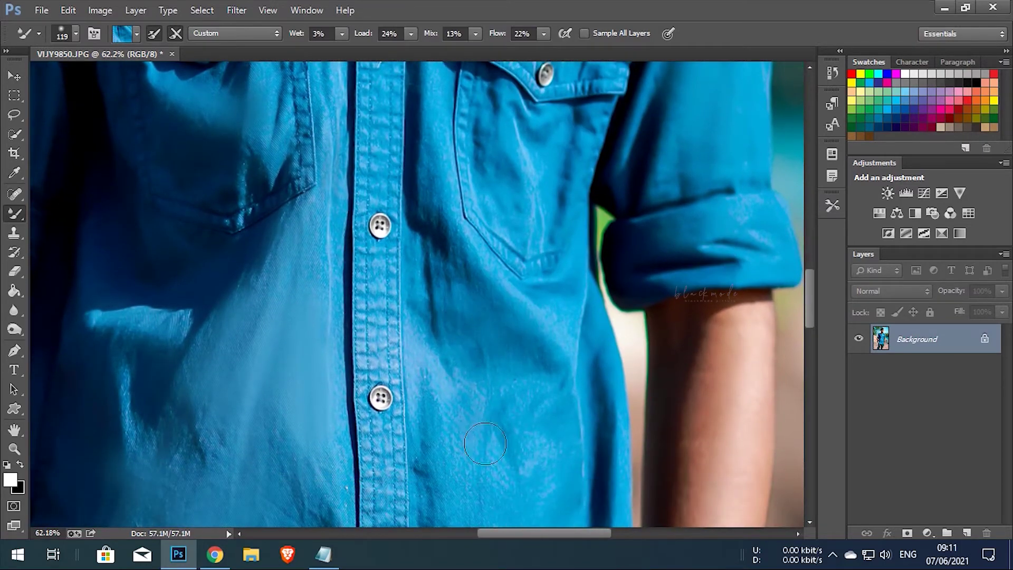
pyautogui.moveTo(480, 417); pyautogui.dragTo(465, 307)
pyautogui.moveTo(471, 420); pyautogui.dragTo(461, 281)
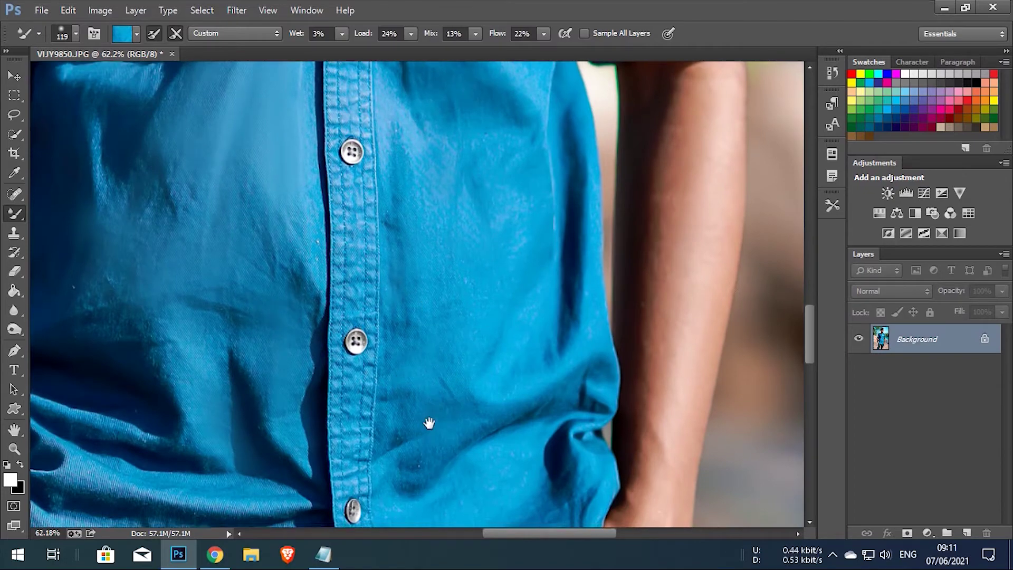
pyautogui.moveTo(447, 487); pyautogui.dragTo(438, 402)
pyautogui.keyDown('alt'); pyautogui.scroll(-3, 431, 445); pyautogui.keyUp('alt')
pyautogui.keyDown('alt'); pyautogui.scroll(2, 427, 362); pyautogui.keyUp('alt')
# - Sample skin tones from the face and cheek and smooth the skin
pyautogui.moveTo(570, 288); pyautogui.dragTo(518, 296)
pyautogui.keyDown('alt'); pyautogui.click(531, 354); pyautogui.keyUp('alt')
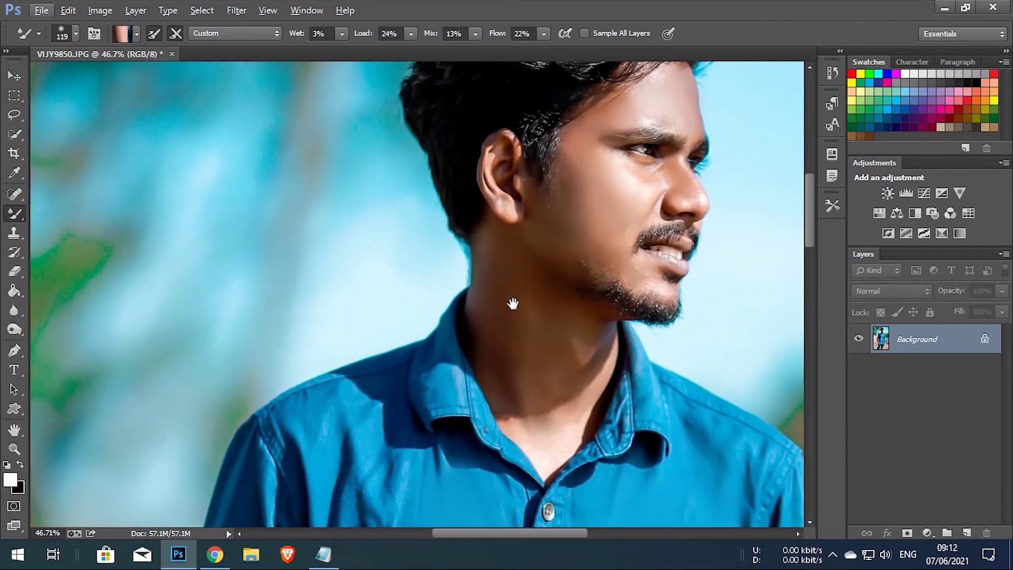
pyautogui.moveTo(586, 360); pyautogui.dragTo(534, 409)
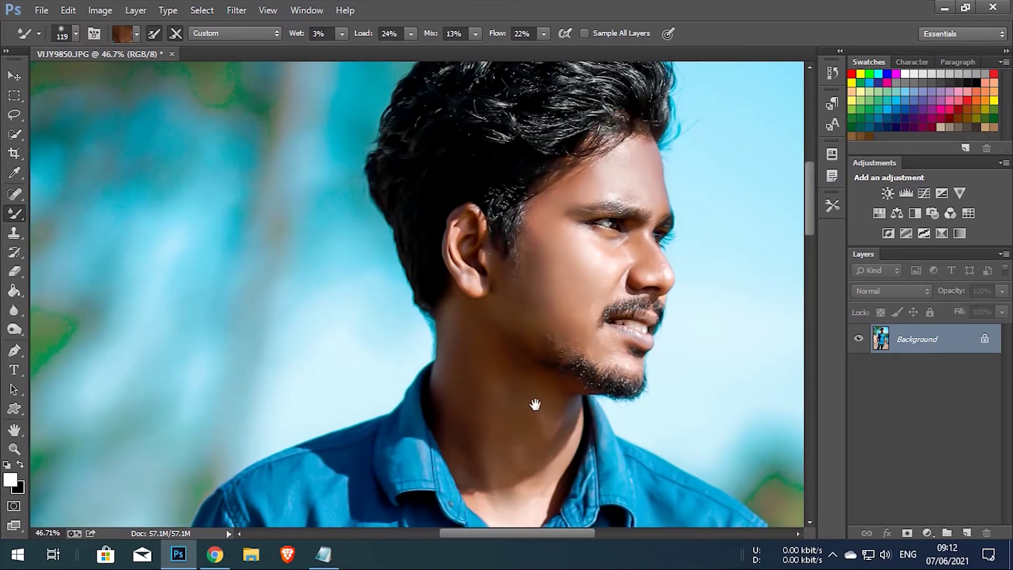
pyautogui.keyDown('alt'); pyautogui.click(605, 263); pyautogui.keyUp('alt')
pyautogui.keyDown('alt'); pyautogui.click(596, 262); pyautogui.keyUp('alt')
pyautogui.scroll(-2, 610, 272)
pyautogui.scroll(-2, 678, 289)
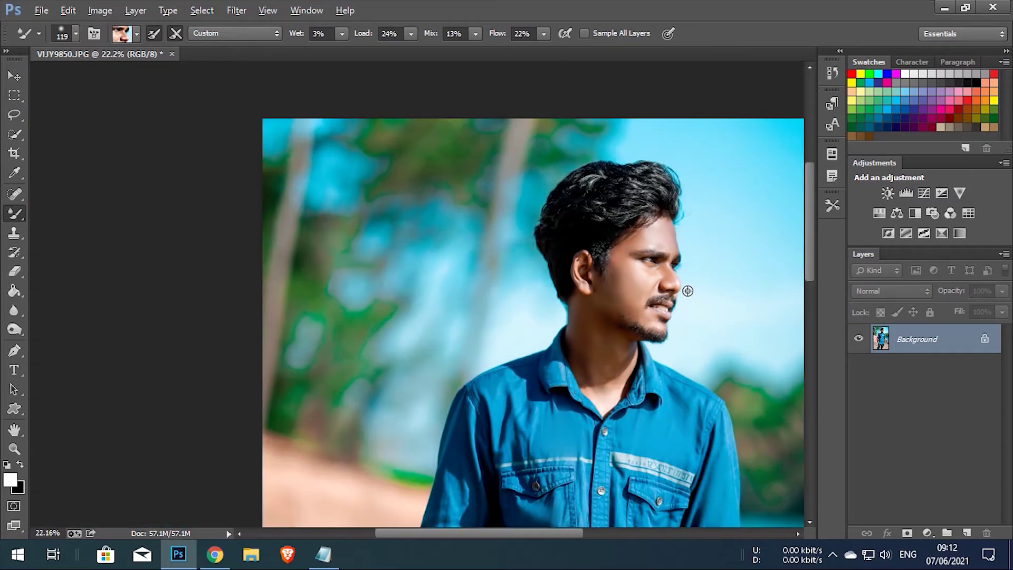
pyautogui.scroll(-2, 678, 289)
pyautogui.scroll(-1, 437, 287)
pyautogui.scroll(2, 438, 287)
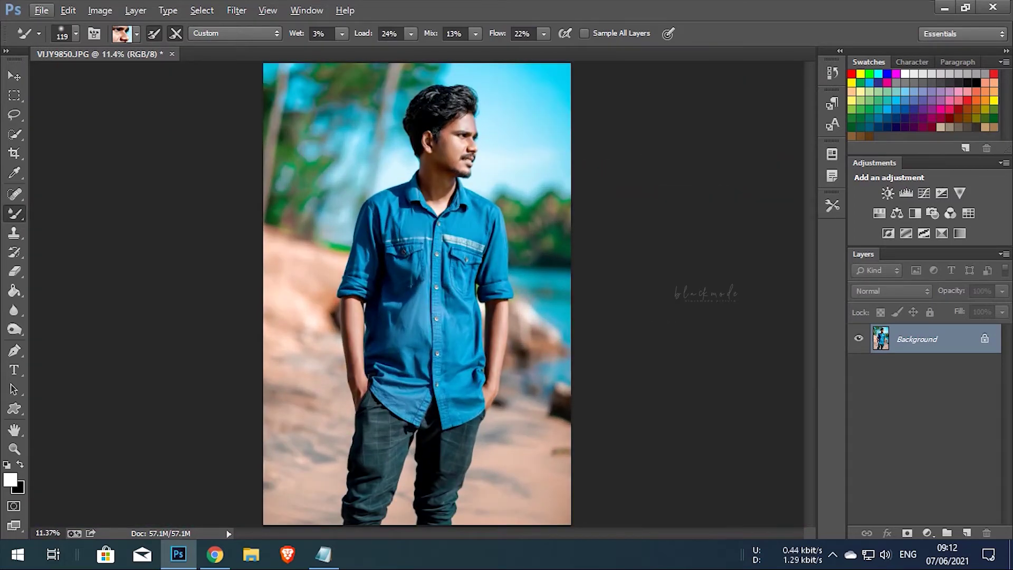
pyautogui.click(268, 10)
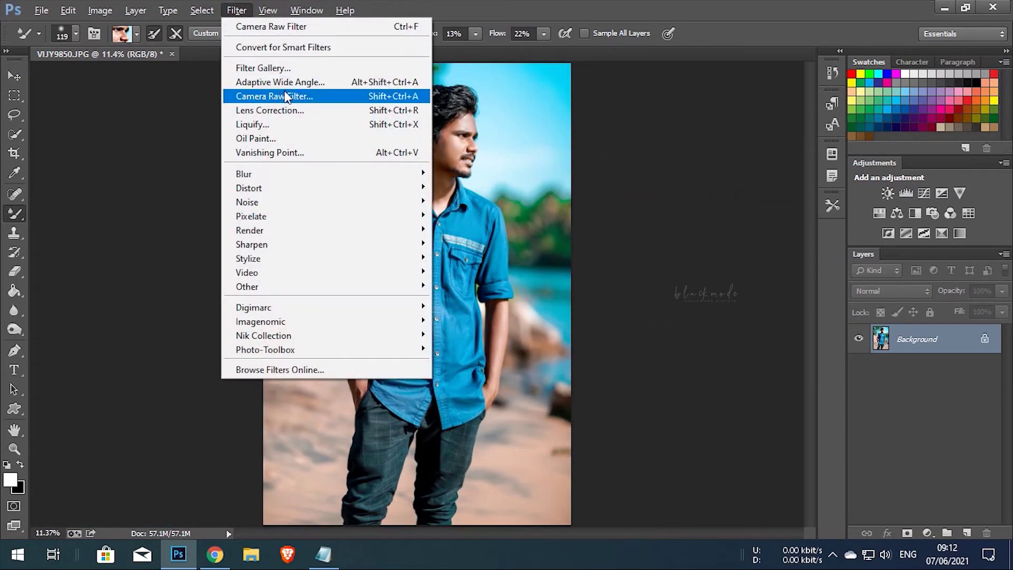
# - In Camera Raw, reset tone, then readjust exposure, contrast, shadows, Whites -40, Highlights -20
pyautogui.click(285, 96)
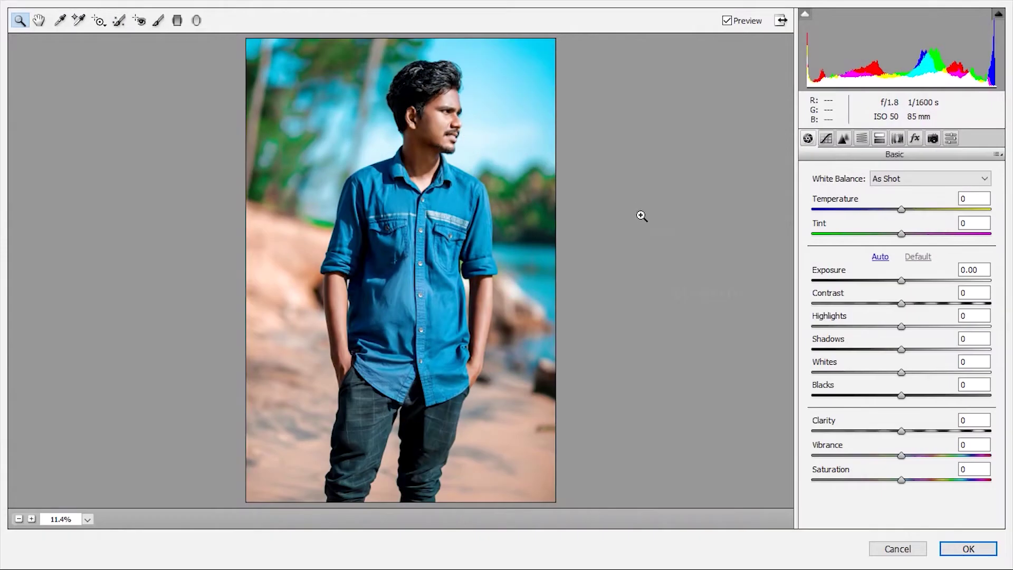
pyautogui.click(880, 257)
pyautogui.click(920, 257)
pyautogui.moveTo(904, 281); pyautogui.dragTo(906, 283)
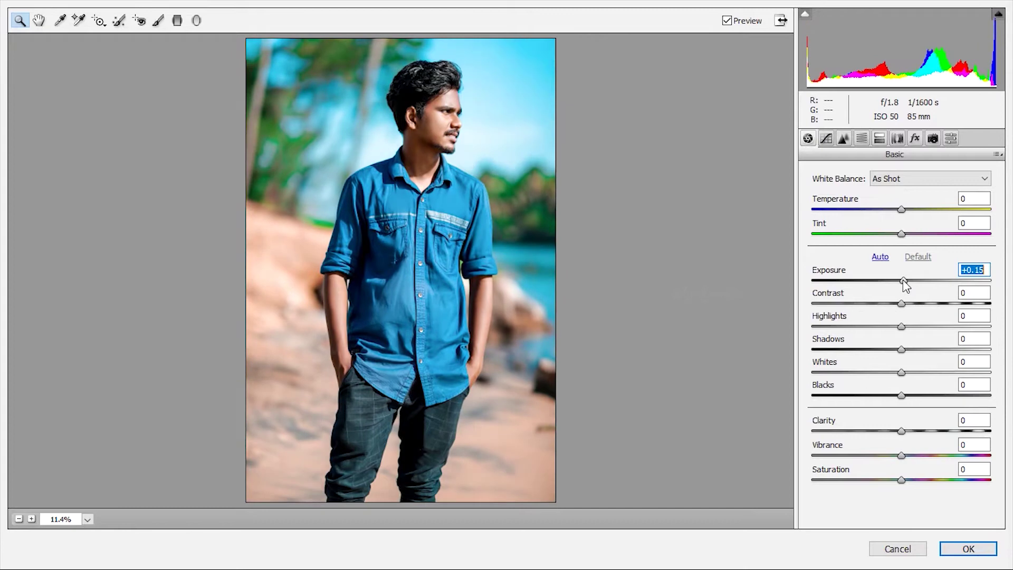
pyautogui.moveTo(901, 303)
pyautogui.mouseDown()
pyautogui.moveTo(923, 305)
pyautogui.moveTo(908, 305)
pyautogui.moveTo(902, 281)
pyautogui.mouseUp()
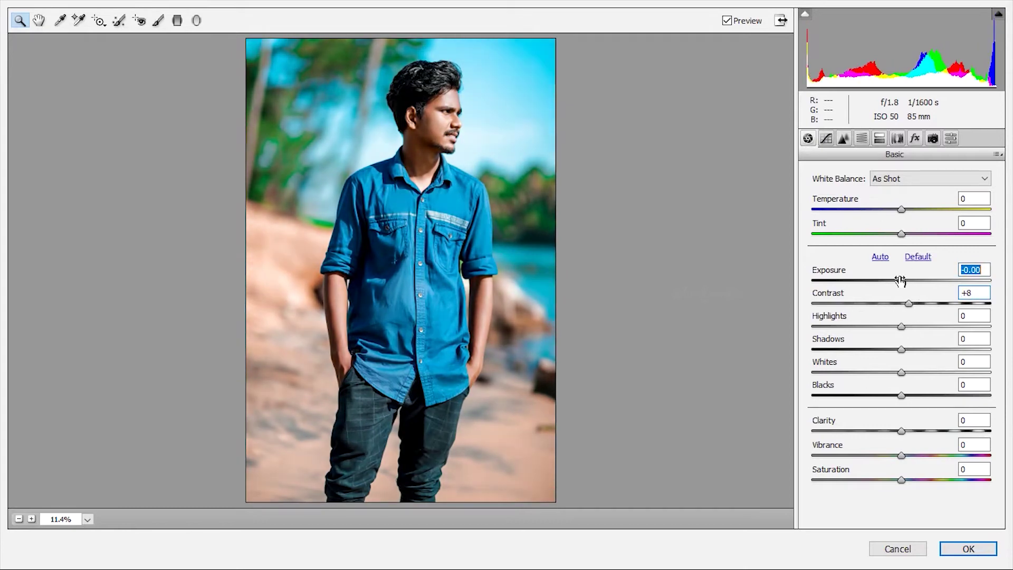
pyautogui.moveTo(901, 349)
pyautogui.mouseDown()
pyautogui.moveTo(931, 348)
pyautogui.moveTo(874, 372)
pyautogui.moveTo(865, 395)
pyautogui.mouseUp()
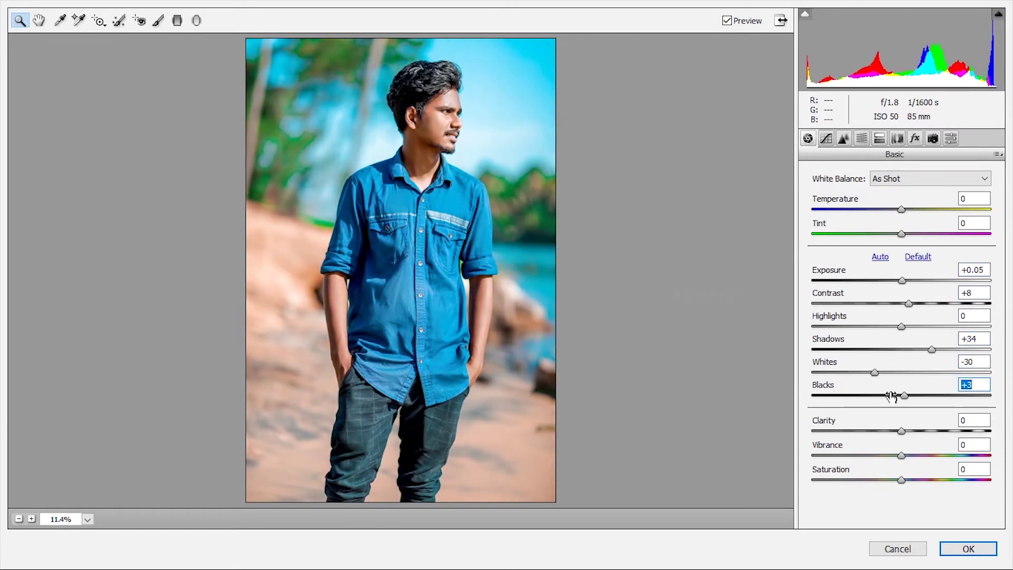
pyautogui.moveTo(875, 371); pyautogui.dragTo(866, 372)
pyautogui.click(900, 326)
pyautogui.moveTo(901, 327); pyautogui.dragTo(887, 335)
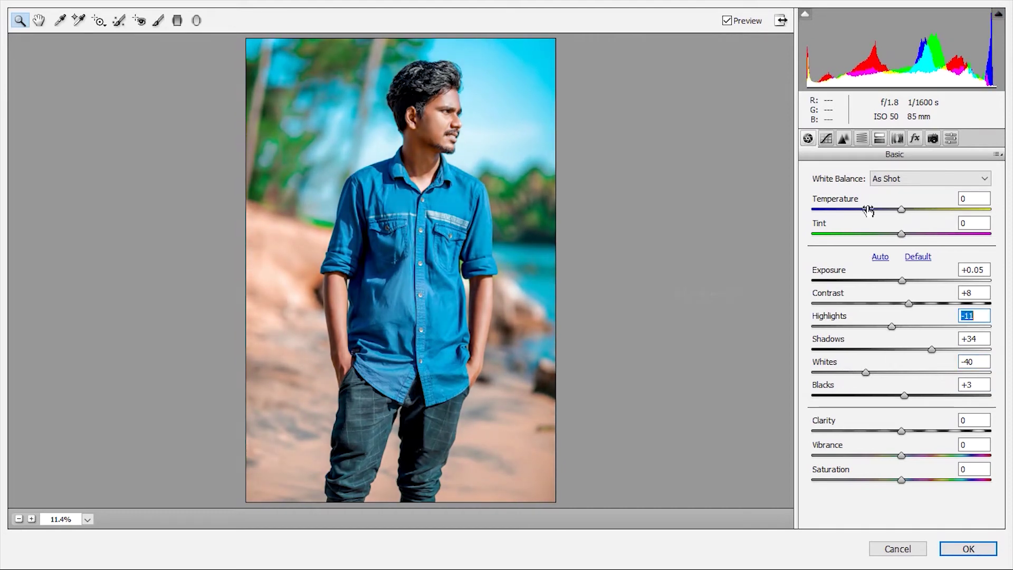
# - Shape a custom RGB point curve with softer midtones and a lifted black point, then apply
pyautogui.click(843, 139)
pyautogui.click(869, 174)
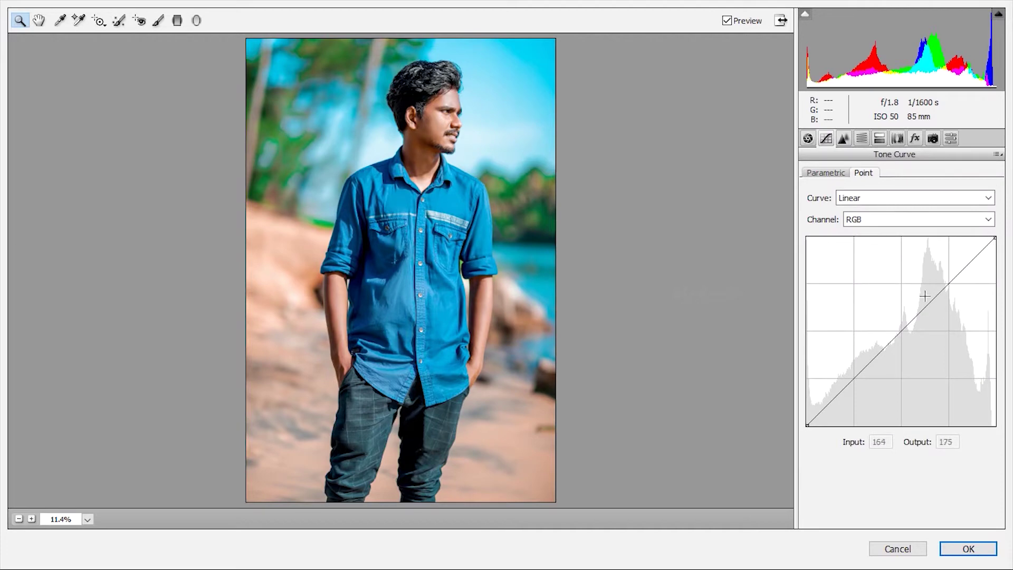
pyautogui.click(950, 280)
pyautogui.moveTo(893, 345); pyautogui.dragTo(877, 352)
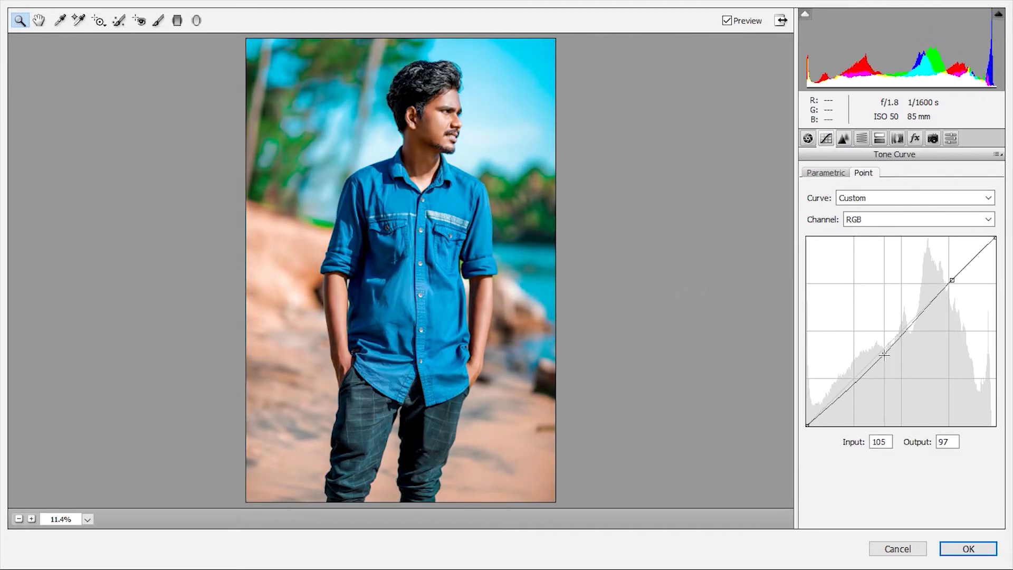
pyautogui.moveTo(838, 395); pyautogui.dragTo(846, 395)
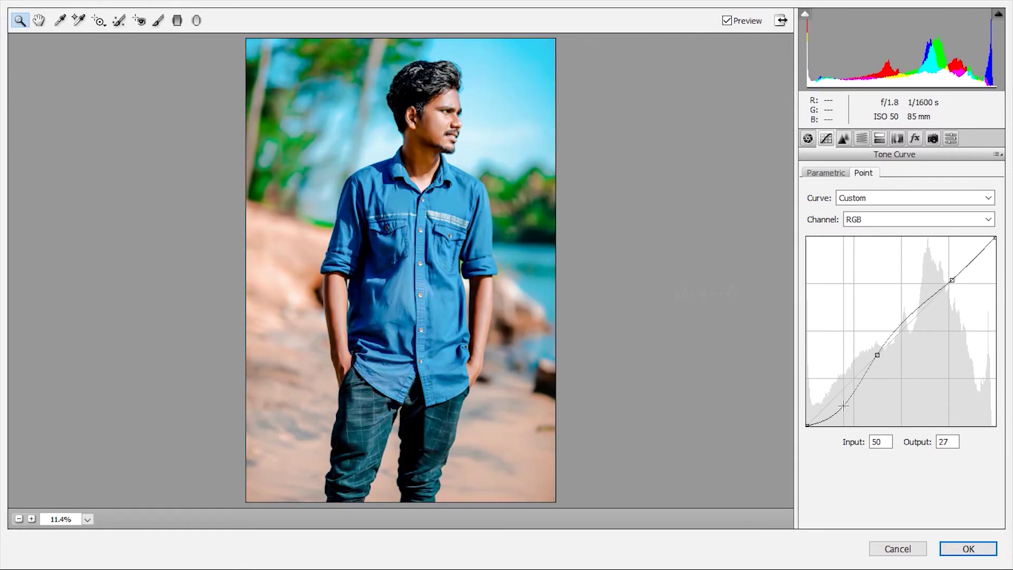
pyautogui.moveTo(847, 396); pyautogui.dragTo(835, 394)
pyautogui.moveTo(807, 426)
pyautogui.mouseDown()
pyautogui.moveTo(794, 421)
pyautogui.moveTo(832, 461)
pyautogui.moveTo(803, 460)
pyautogui.mouseUp()
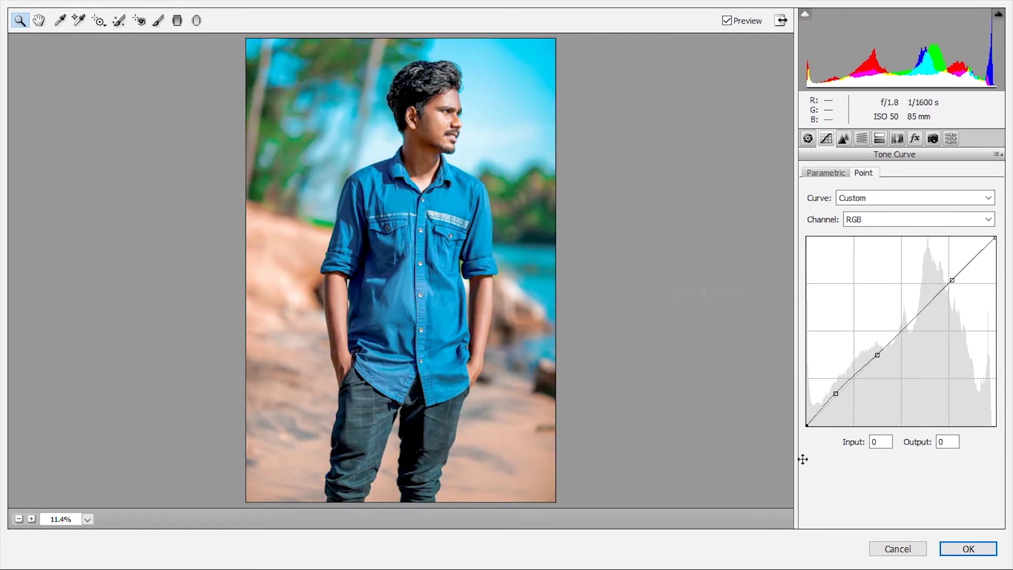
pyautogui.click(969, 550)
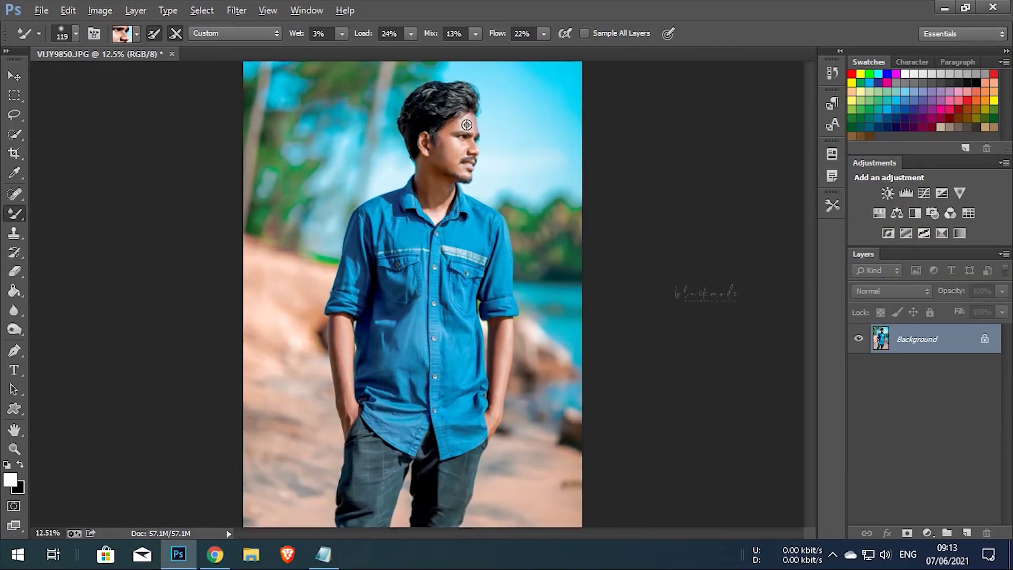
# - Duplicate the Background layer and apply High Pass at a 3.5-pixel radius
pyautogui.scroll(5, 485, 138)
pyautogui.scroll(-5, 414, 276)
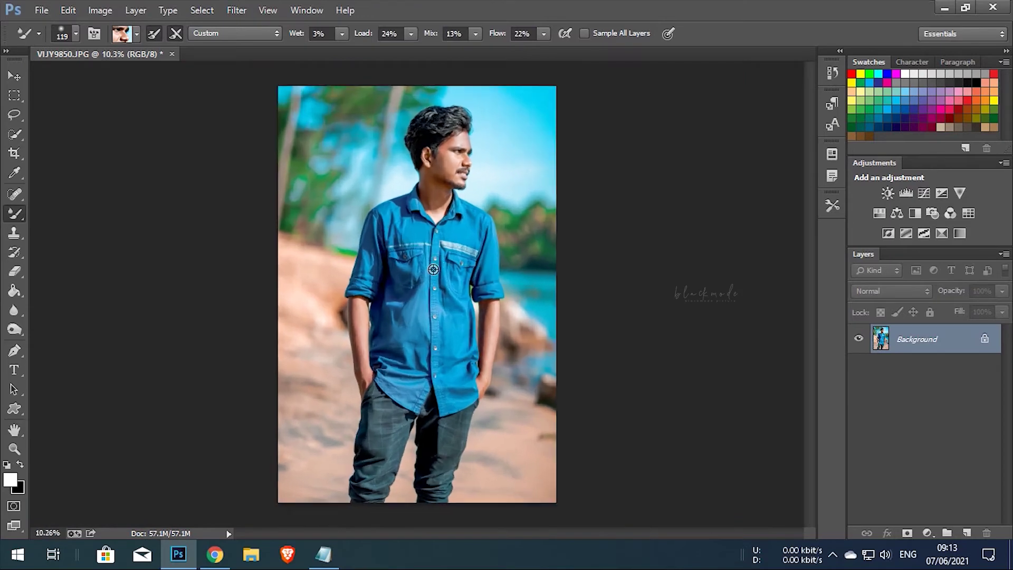
pyautogui.press('alt')
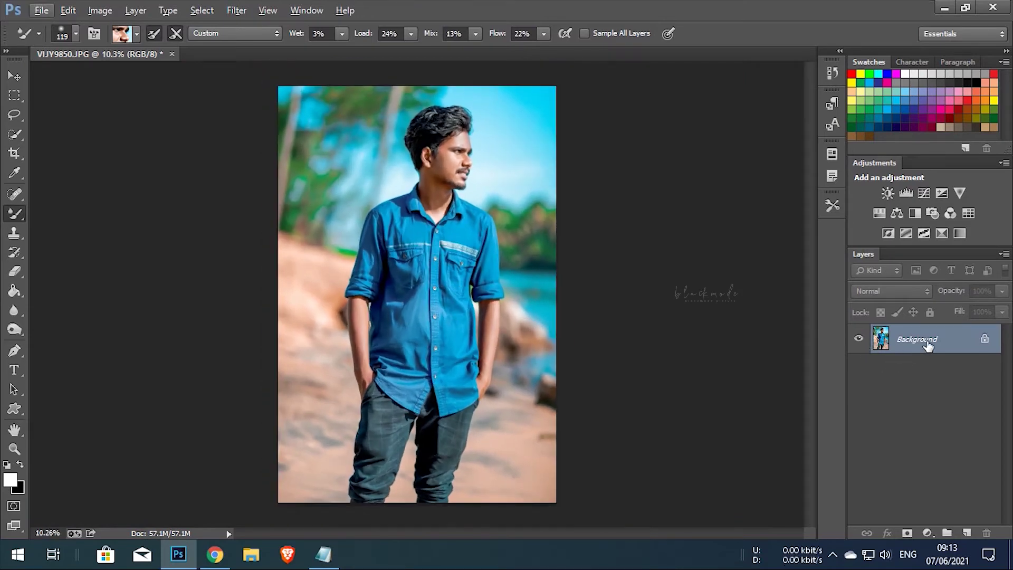
pyautogui.moveTo(927, 345); pyautogui.dragTo(966, 533)
pyautogui.click(231, 11)
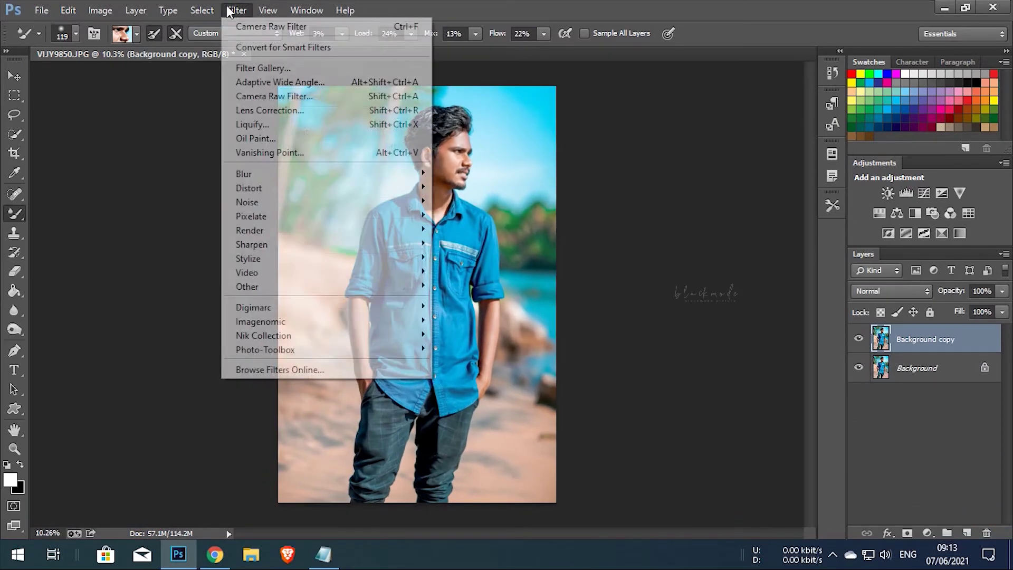
pyautogui.moveTo(247, 287)
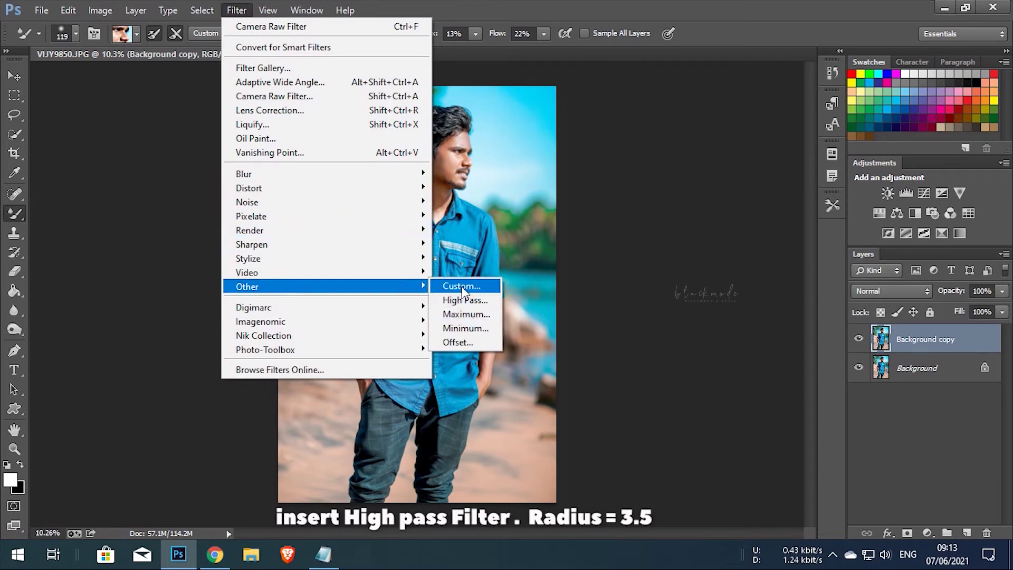
pyautogui.click(466, 300)
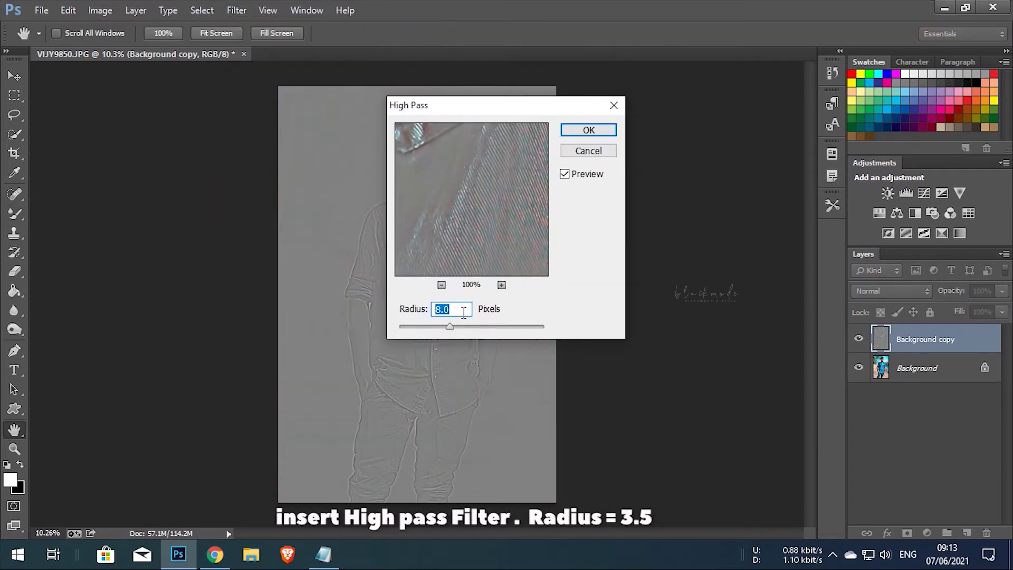
pyautogui.moveTo(417, 105); pyautogui.dragTo(603, 107)
pyautogui.moveTo(610, 328); pyautogui.dragTo(612, 328)
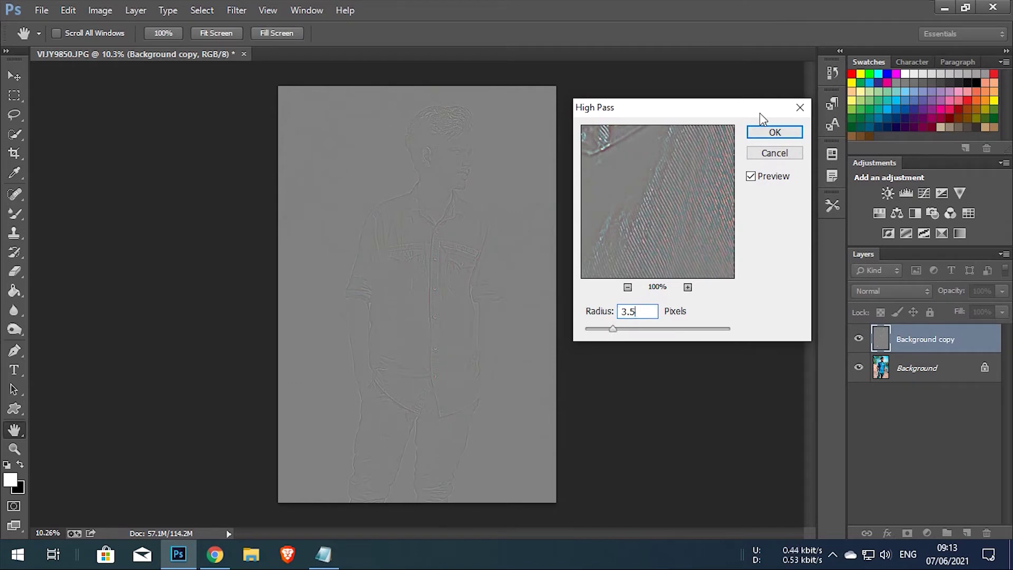
pyautogui.click(774, 132)
# - Blend the high-pass layer as Overlay, compare it, and merge it down
pyautogui.click(899, 290)
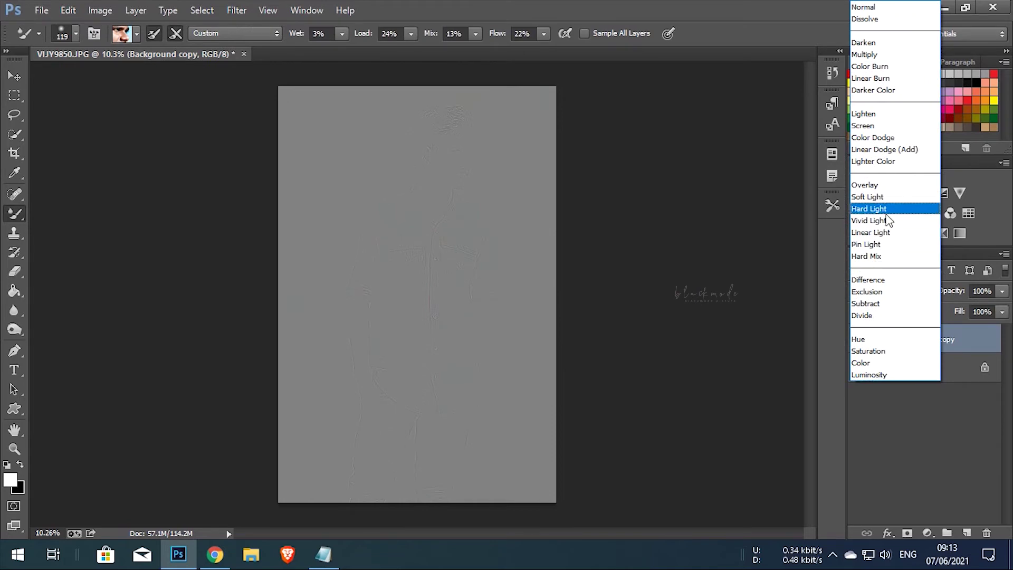
pyautogui.click(877, 183)
pyautogui.scroll(2, 607, 229)
pyautogui.scroll(2, 608, 230)
pyautogui.click(859, 338)
pyautogui.click(853, 338)
pyautogui.scroll(-2, 384, 240)
pyautogui.scroll(-1, 385, 240)
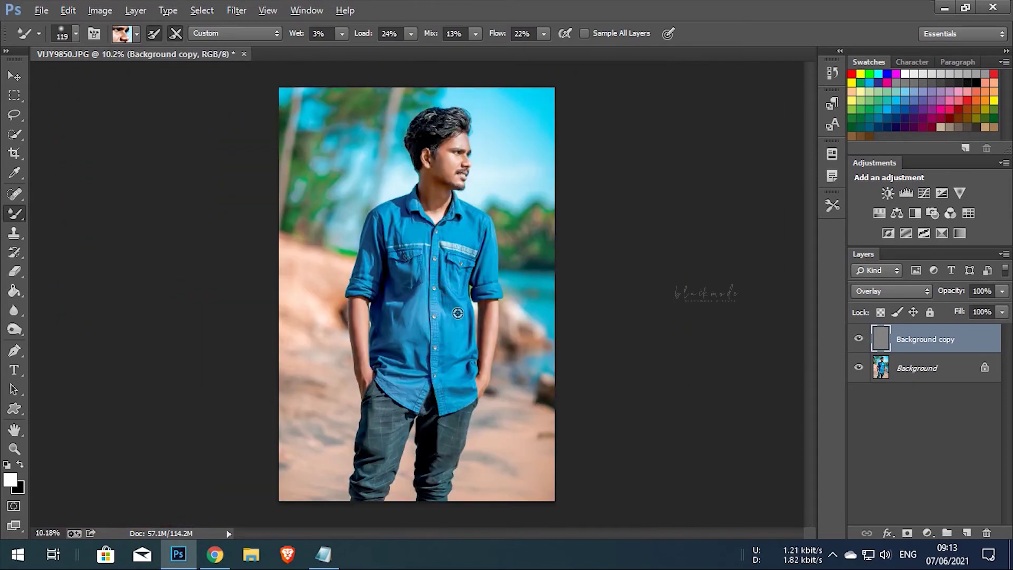
pyautogui.scroll(-1, 428, 307)
pyautogui.rightClick(935, 372)
pyautogui.click(840, 426)
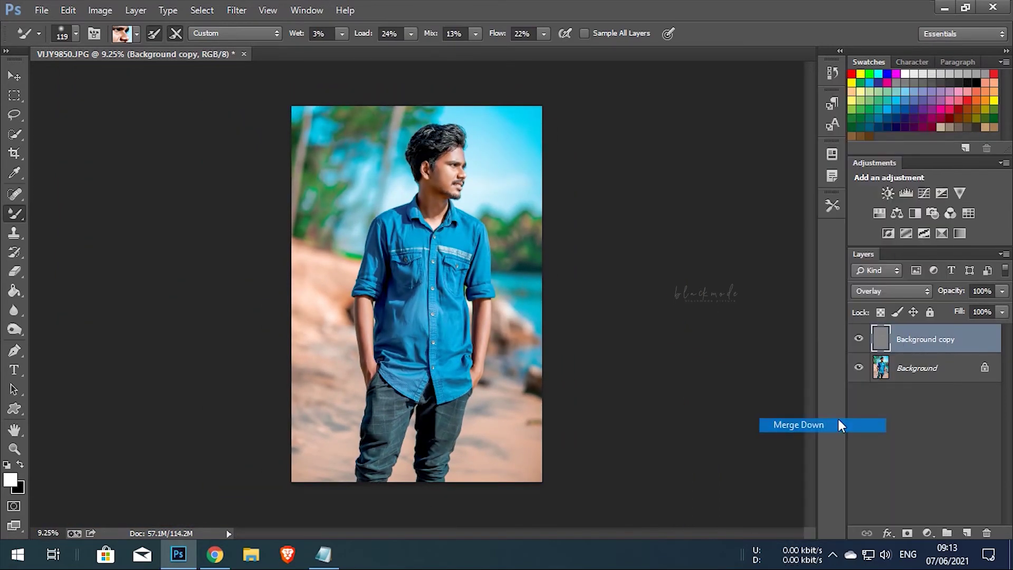
# - Crop a thin strip off the bottom and fit the image to the window
pyautogui.click(16, 158)
pyautogui.moveTo(417, 473); pyautogui.dragTo(418, 469)
pyautogui.press('Return')
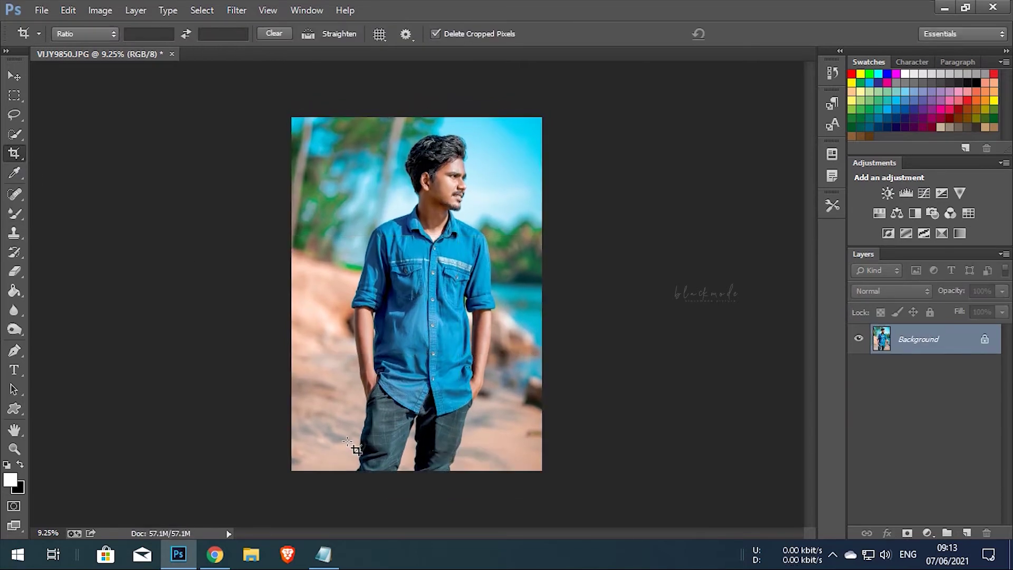
pyautogui.hotkey('ctrl', '0')
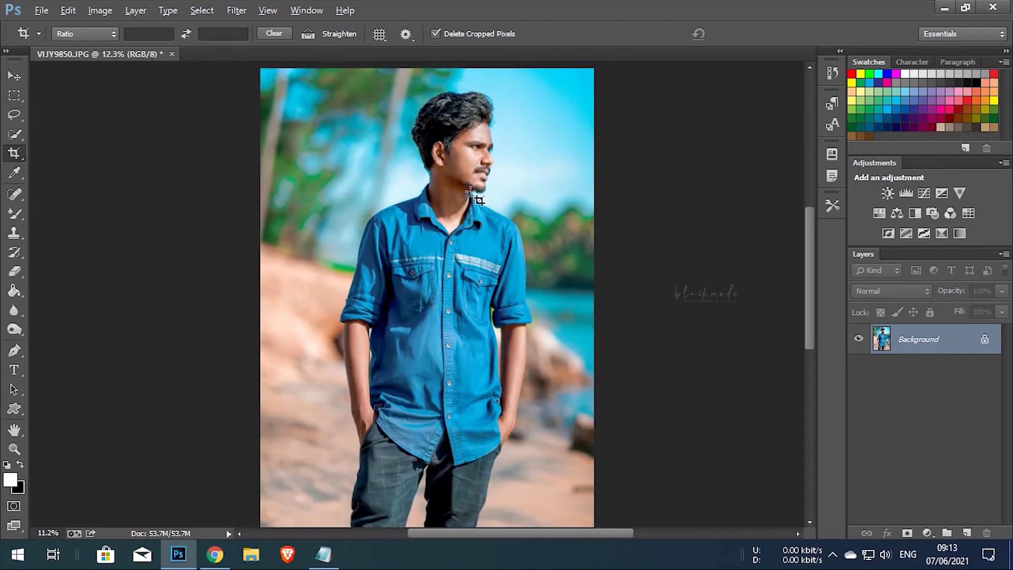
# - Reopen the Camera Raw Filter and adjust Greens saturation in HSL
pyautogui.click(244, 6)
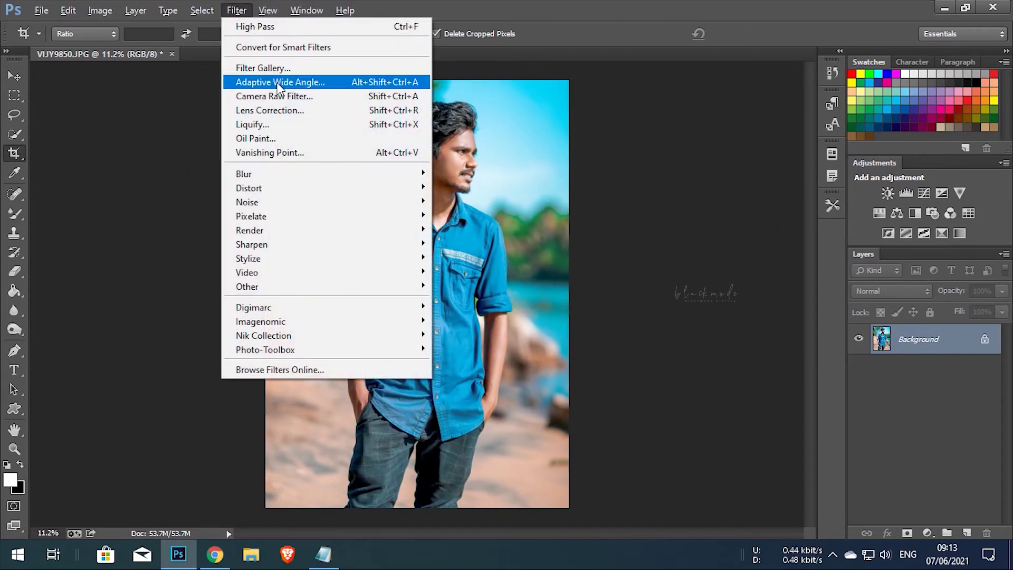
pyautogui.click(295, 99)
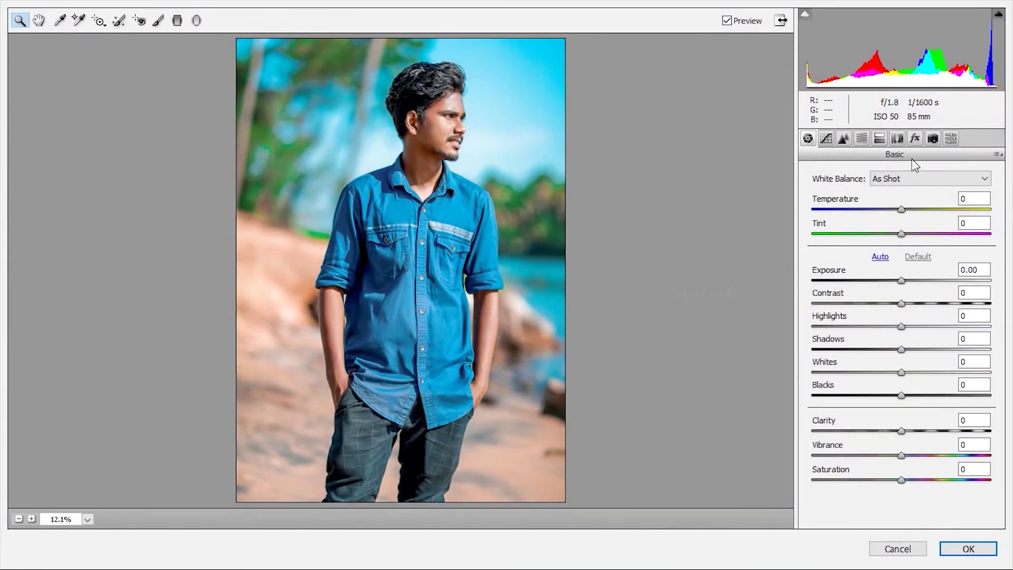
pyautogui.click(843, 140)
pyautogui.click(861, 138)
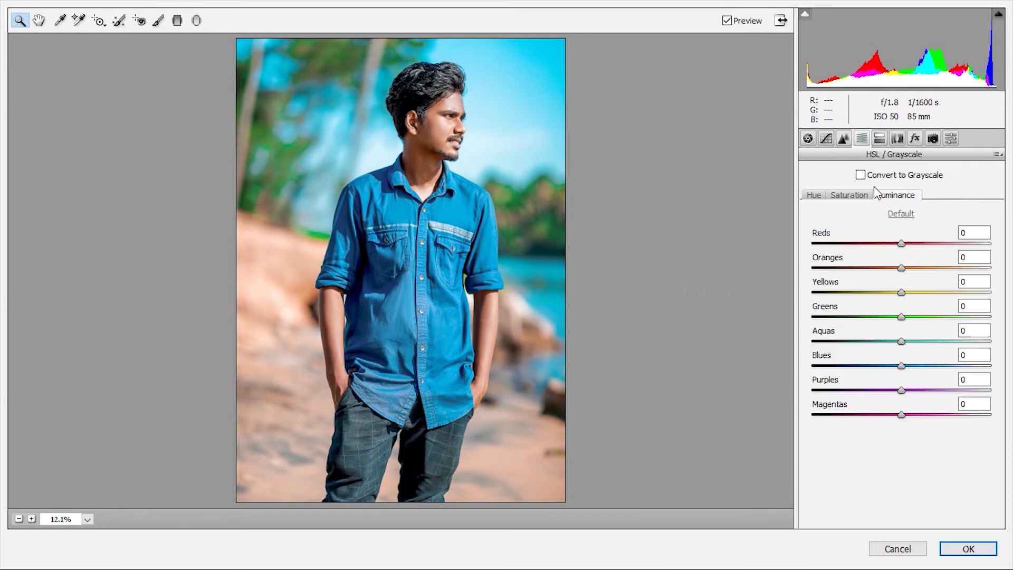
pyautogui.click(855, 195)
pyautogui.moveTo(901, 316); pyautogui.dragTo(968, 316)
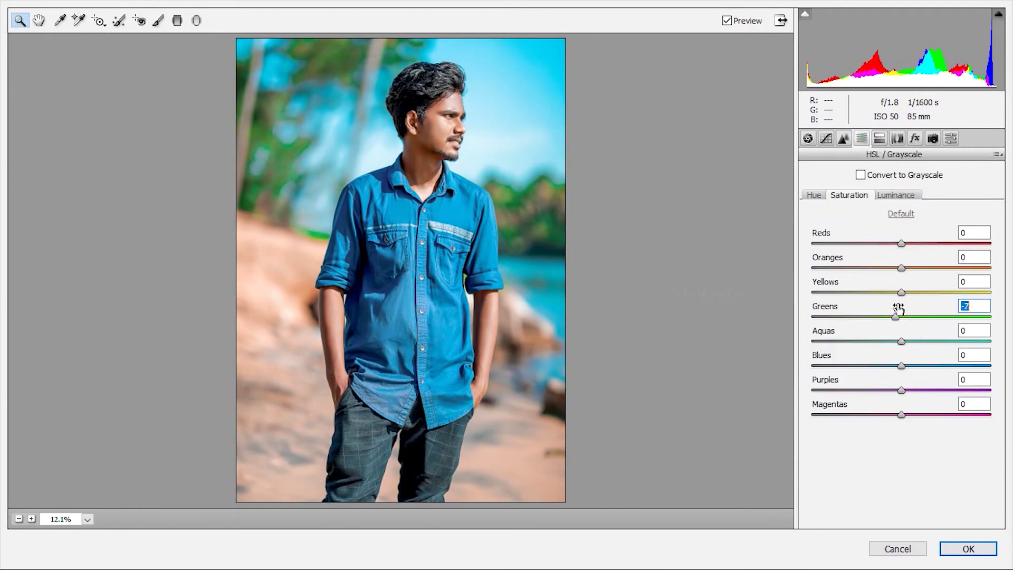
# - Shift hues toward teal: Greens +51, Aquas -36, Oranges +6, Blues lowered
pyautogui.click(816, 196)
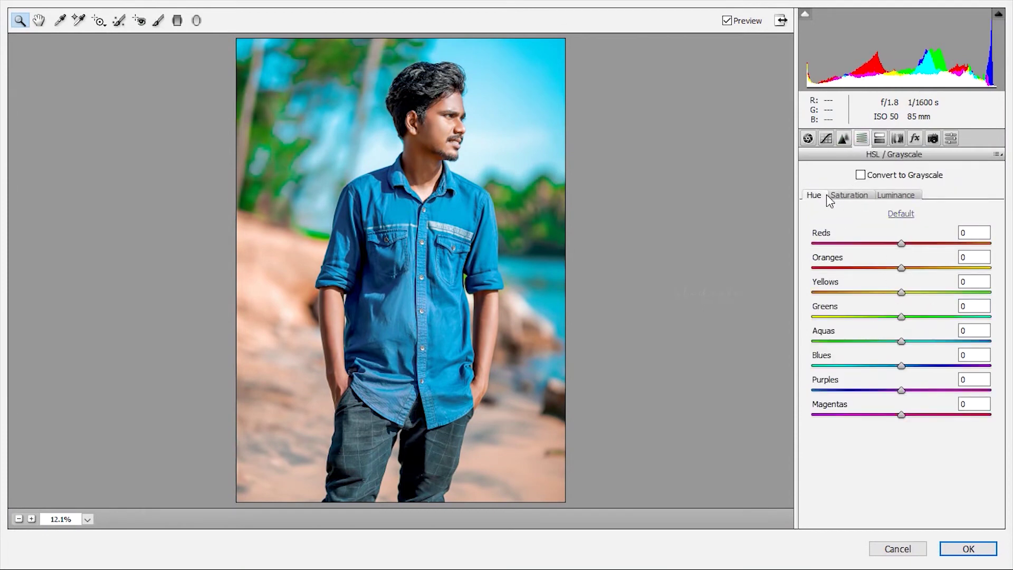
pyautogui.moveTo(905, 307)
pyautogui.mouseDown()
pyautogui.moveTo(853, 302)
pyautogui.moveTo(967, 301)
pyautogui.moveTo(931, 302)
pyautogui.moveTo(944, 292)
pyautogui.moveTo(934, 269)
pyautogui.moveTo(814, 268)
pyautogui.moveTo(932, 273)
pyautogui.mouseUp()
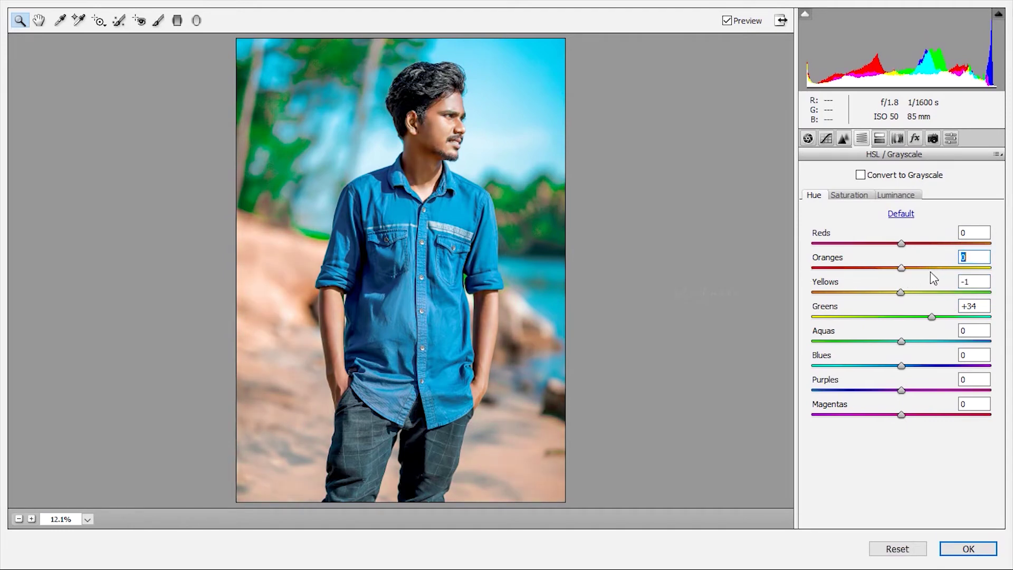
pyautogui.moveTo(904, 307)
pyautogui.mouseDown()
pyautogui.moveTo(828, 314)
pyautogui.moveTo(934, 314)
pyautogui.moveTo(863, 315)
pyautogui.moveTo(927, 316)
pyautogui.moveTo(844, 341)
pyautogui.moveTo(911, 340)
pyautogui.moveTo(857, 333)
pyautogui.moveTo(872, 332)
pyautogui.mouseUp()
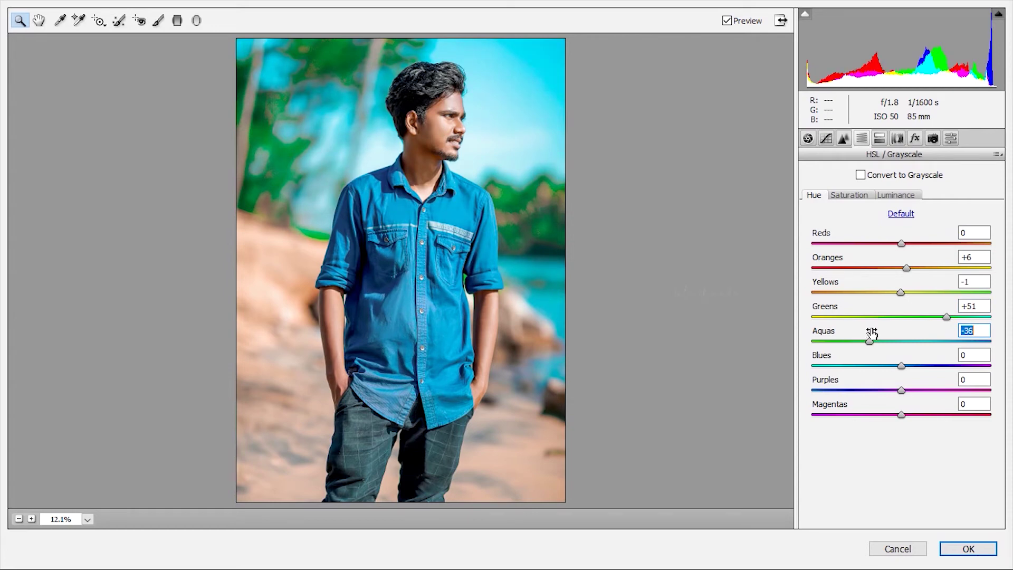
pyautogui.moveTo(901, 363)
pyautogui.mouseDown()
pyautogui.moveTo(860, 357)
pyautogui.moveTo(896, 360)
pyautogui.mouseUp()
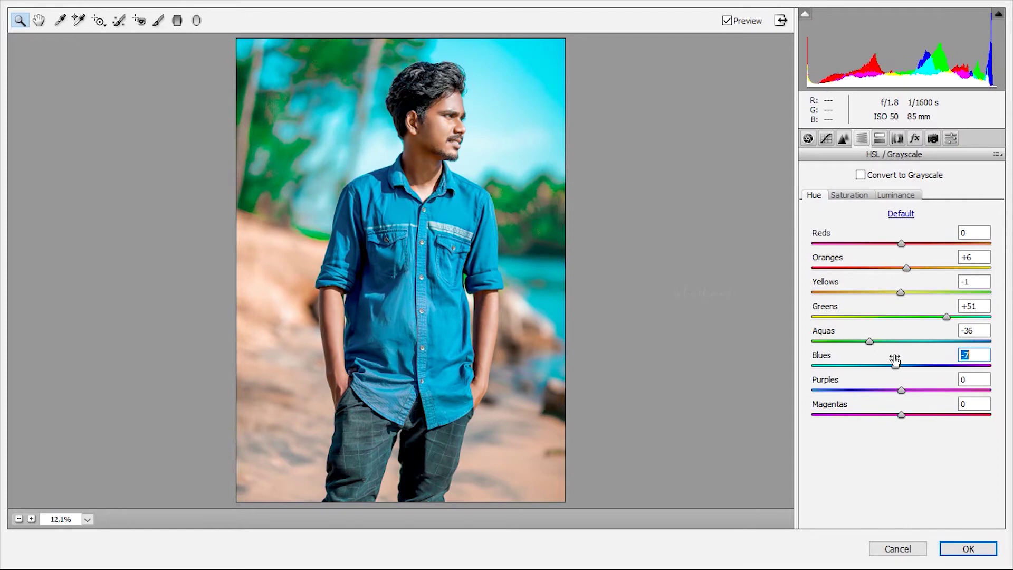
pyautogui.click(916, 139)
# - Darken the photo's edges with a vignette and reduce its roundness to -32
pyautogui.moveTo(902, 329)
pyautogui.mouseDown()
pyautogui.moveTo(877, 328)
pyautogui.moveTo(890, 331)
pyautogui.mouseUp()
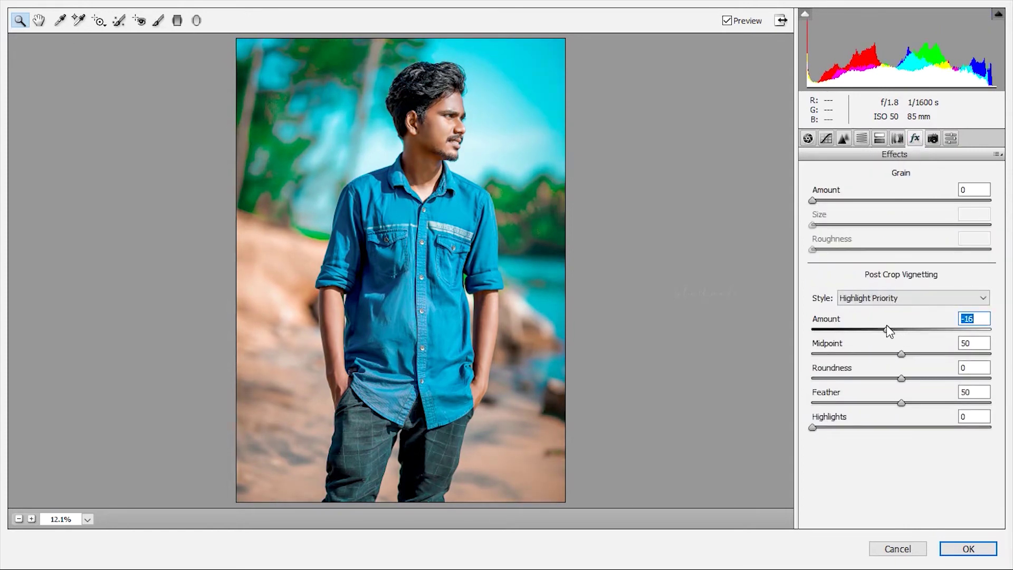
pyautogui.moveTo(901, 378); pyautogui.dragTo(873, 378)
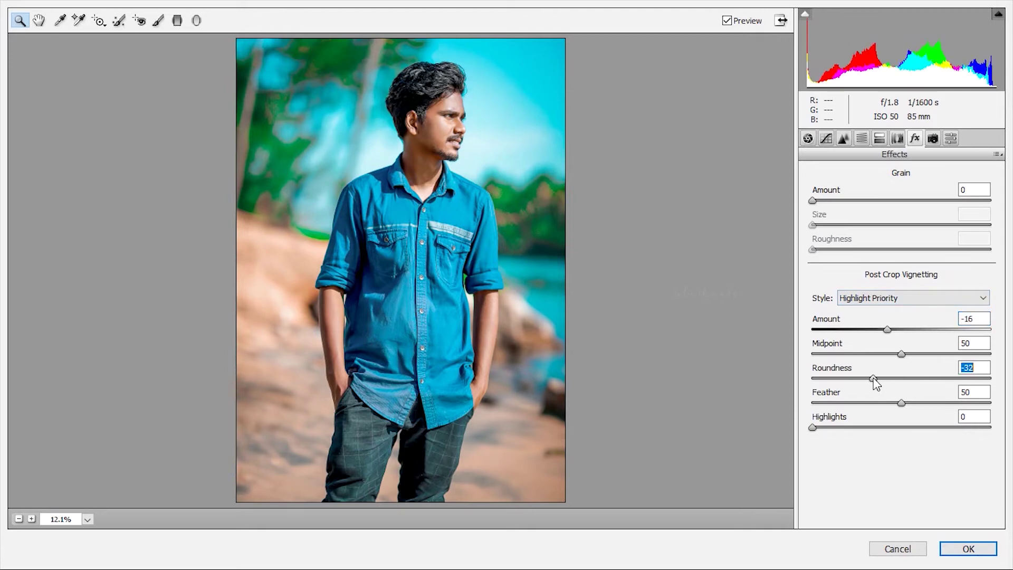
pyautogui.moveTo(891, 330); pyautogui.dragTo(892, 332)
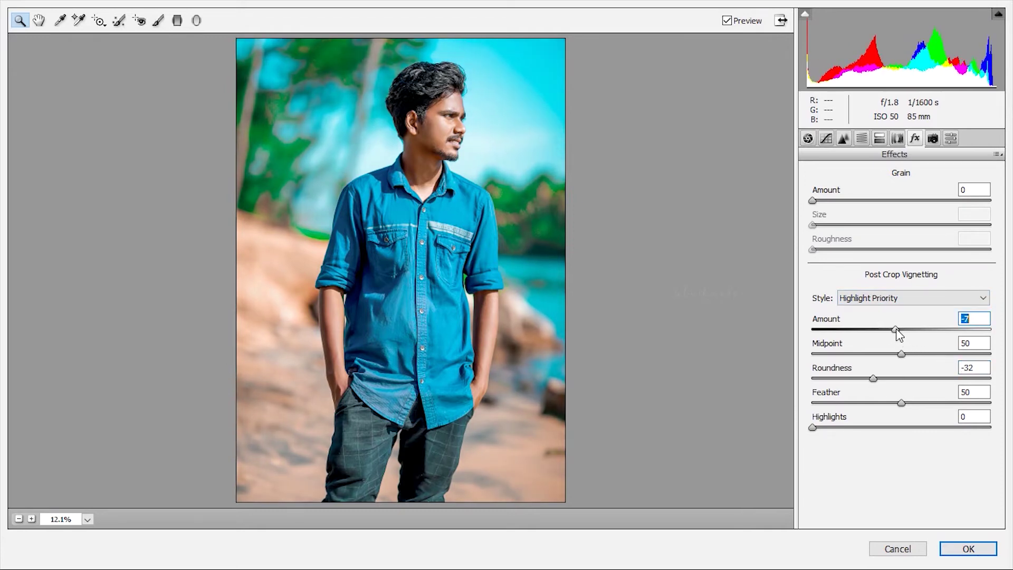
# - Set luminance noise reduction to 46 and lower the sharpening amount from 28 to about 19
pyautogui.click(844, 138)
pyautogui.moveTo(843, 198); pyautogui.dragTo(846, 200)
pyautogui.moveTo(836, 317); pyautogui.dragTo(872, 316)
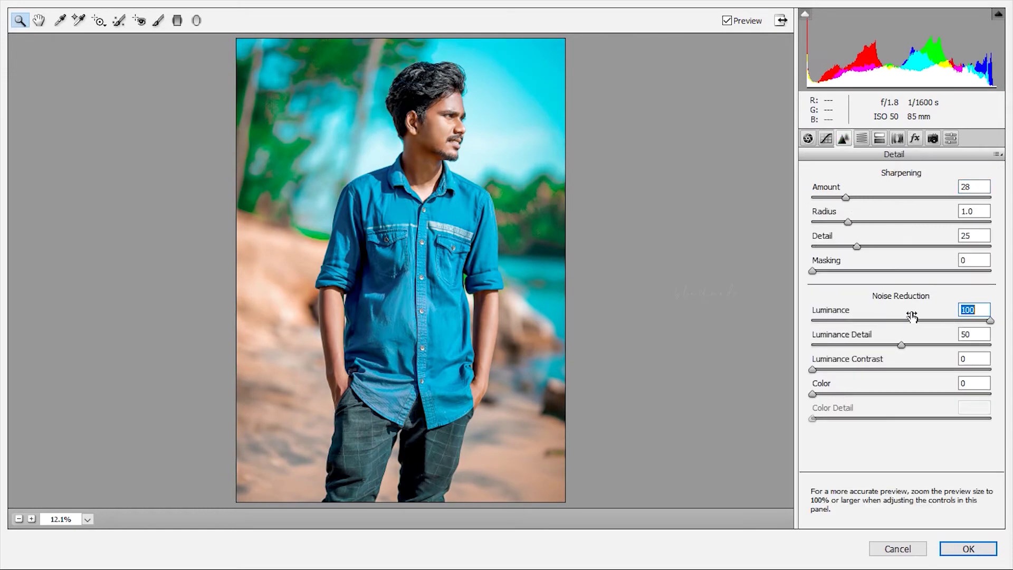
pyautogui.moveTo(845, 198); pyautogui.dragTo(834, 197)
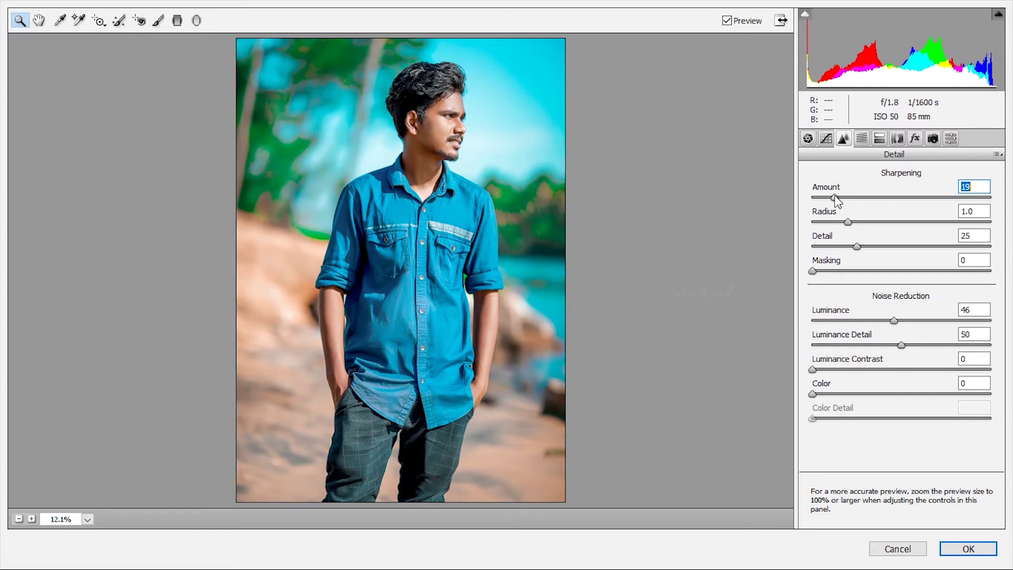
pyautogui.click(930, 140)
# - Set shadows tint -11, red hue +13, green hue +23/saturation +24, blue -13/-13, and apply Camera Raw
pyautogui.moveTo(897, 239); pyautogui.dragTo(889, 233)
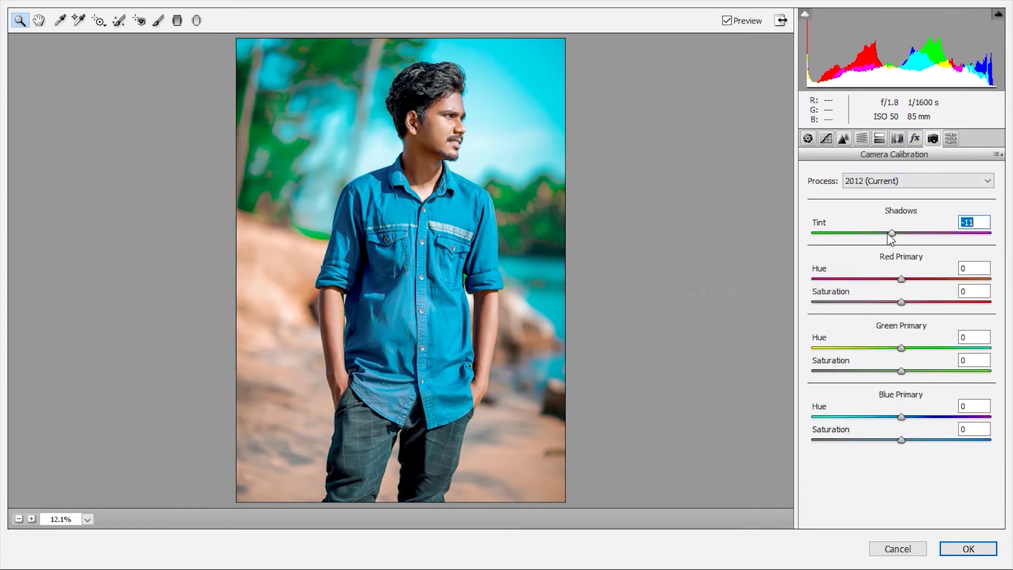
pyautogui.moveTo(903, 284)
pyautogui.mouseDown()
pyautogui.moveTo(916, 282)
pyautogui.moveTo(922, 303)
pyautogui.moveTo(878, 304)
pyautogui.moveTo(901, 303)
pyautogui.mouseUp()
pyautogui.moveTo(901, 348)
pyautogui.mouseDown()
pyautogui.moveTo(855, 335)
pyautogui.moveTo(919, 338)
pyautogui.mouseUp()
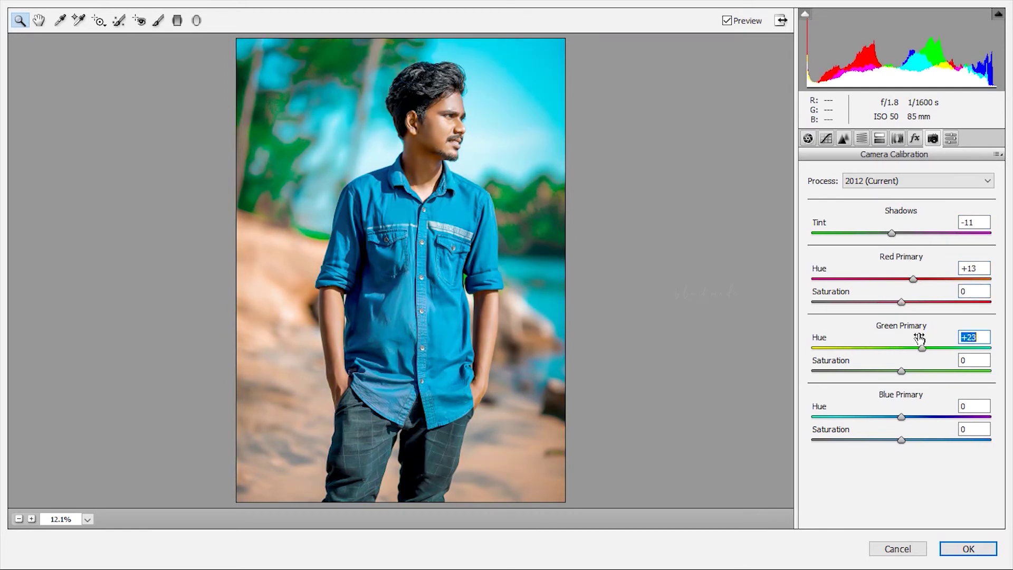
pyautogui.moveTo(902, 371); pyautogui.dragTo(924, 371)
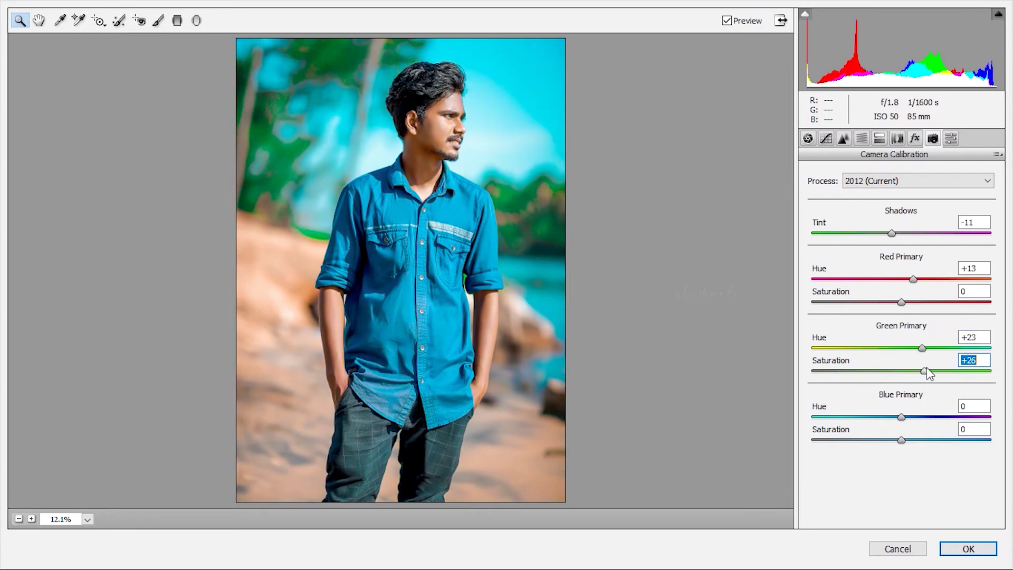
pyautogui.moveTo(905, 415)
pyautogui.mouseDown()
pyautogui.moveTo(888, 416)
pyautogui.moveTo(945, 415)
pyautogui.moveTo(896, 414)
pyautogui.moveTo(890, 440)
pyautogui.mouseUp()
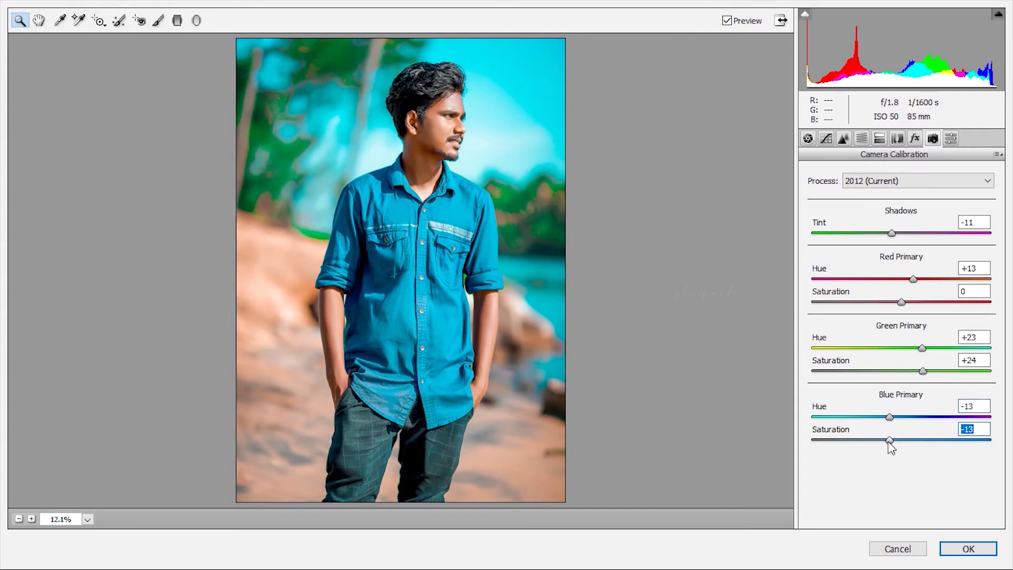
pyautogui.click(969, 549)
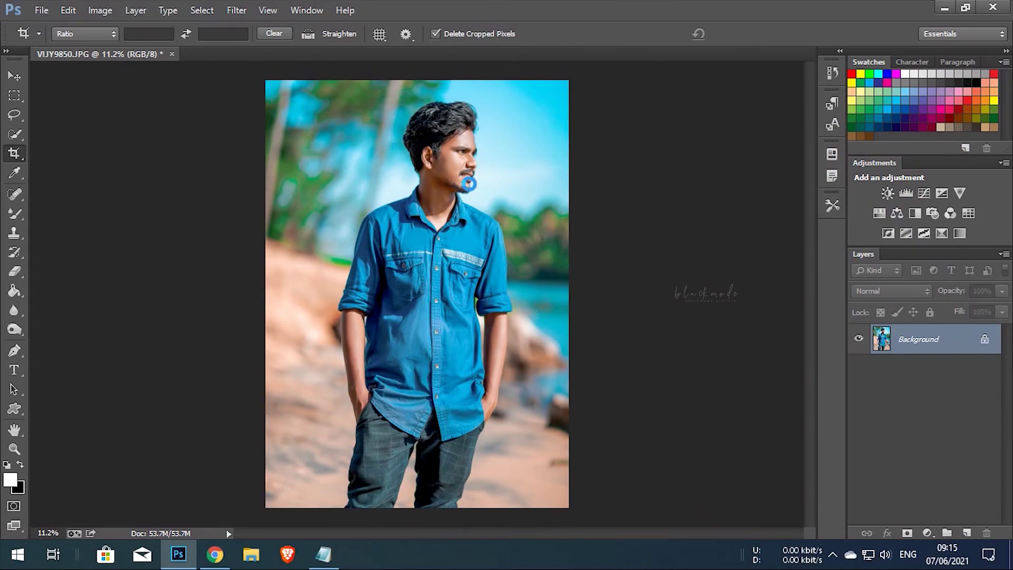
# - Zoom and pan around the graded portrait to inspect the Camera Raw result
pyautogui.scroll(3, 469, 158)
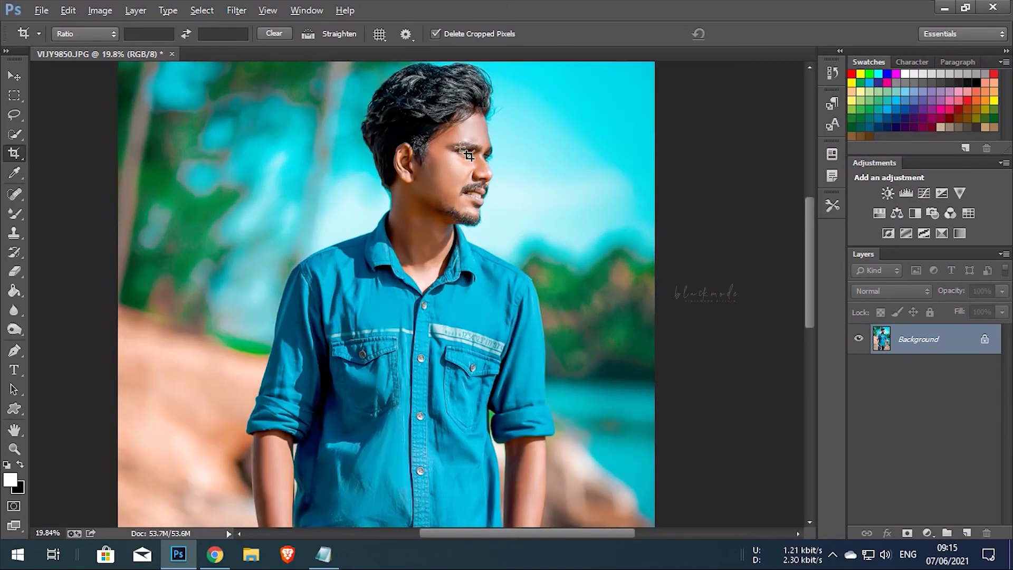
pyautogui.scroll(1, 469, 156)
pyautogui.scroll(2, 317, 159)
pyautogui.scroll(-2, 267, 136)
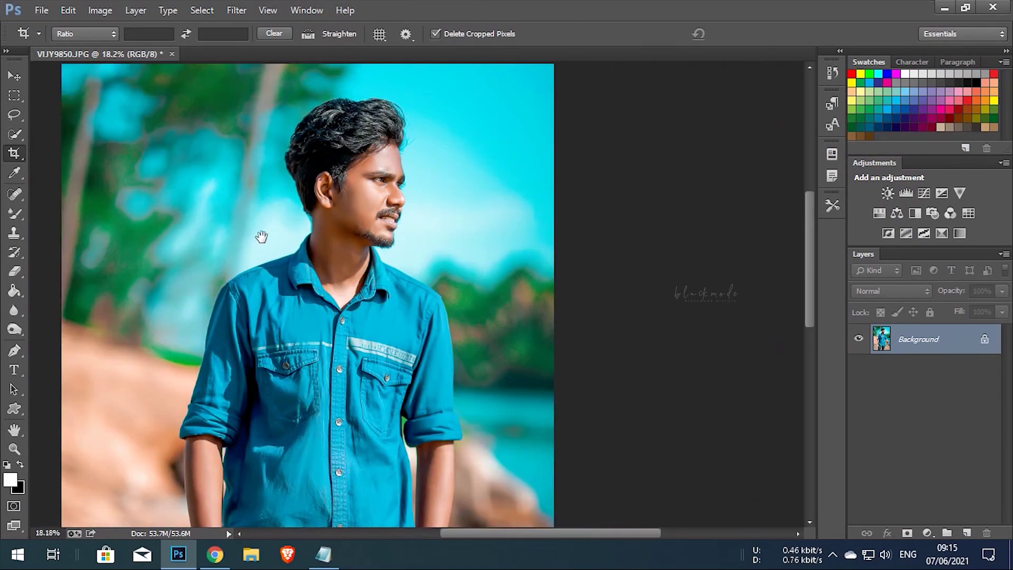
pyautogui.moveTo(261, 237); pyautogui.dragTo(431, 223)
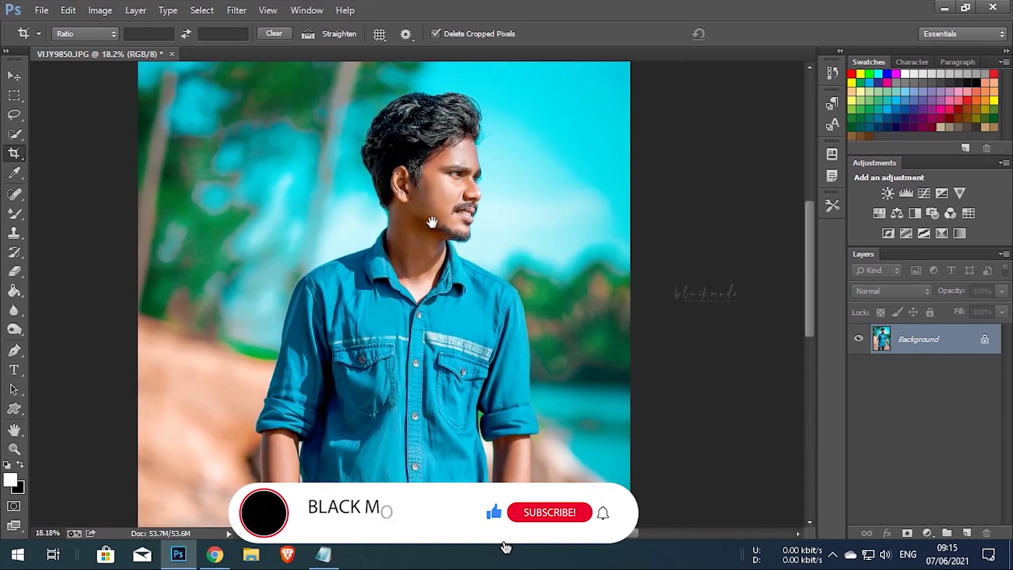
pyautogui.scroll(-3, 430, 232)
pyautogui.scroll(1, 430, 227)
# - Apply a slight Hue/Saturation adjustment ending near Hue +1 and Saturation 0
pyautogui.click(98, 10)
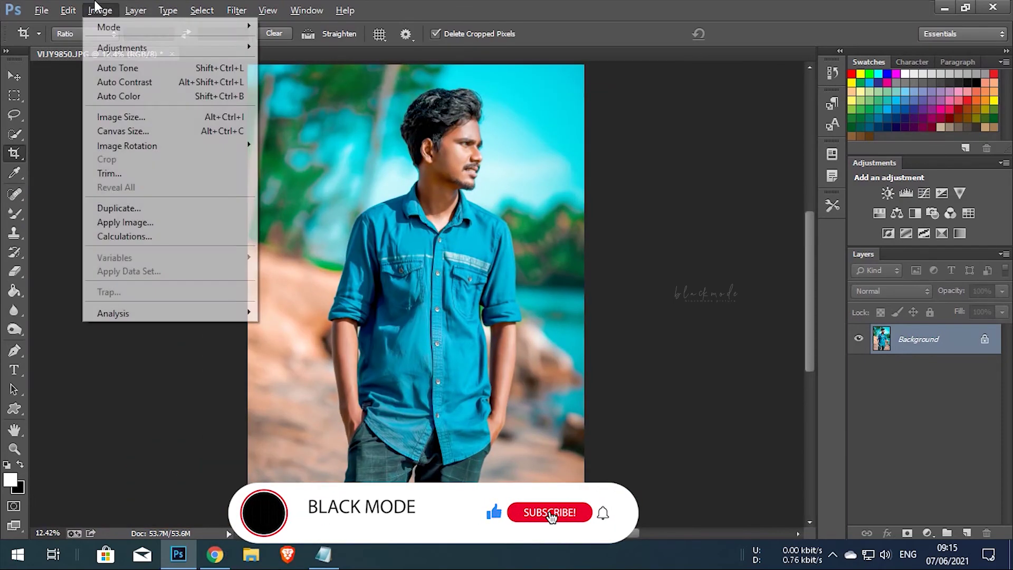
pyautogui.click(335, 125)
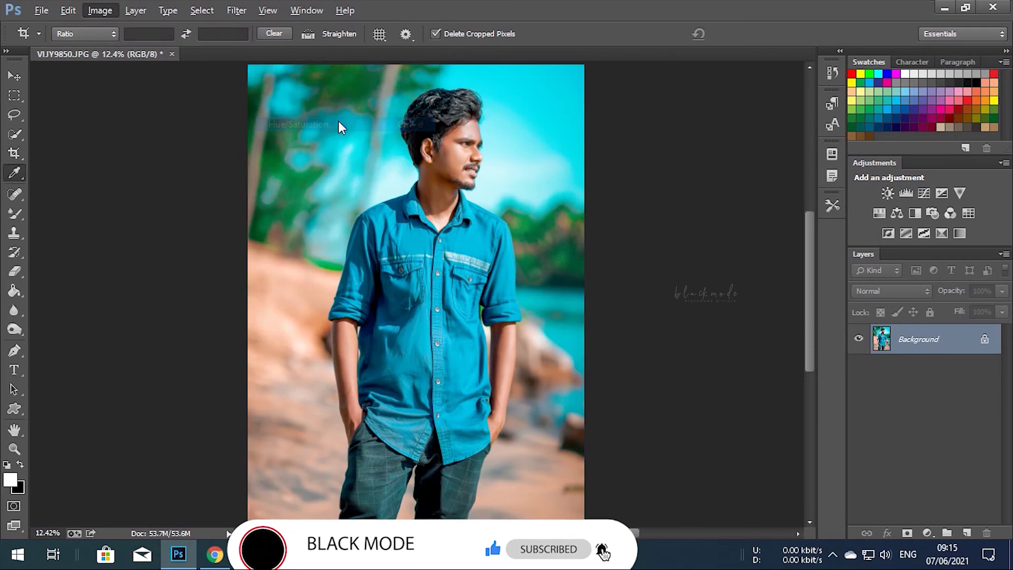
pyautogui.moveTo(651, 220); pyautogui.dragTo(644, 222)
pyautogui.moveTo(651, 186)
pyautogui.mouseDown()
pyautogui.moveTo(640, 187)
pyautogui.moveTo(654, 186)
pyautogui.mouseUp()
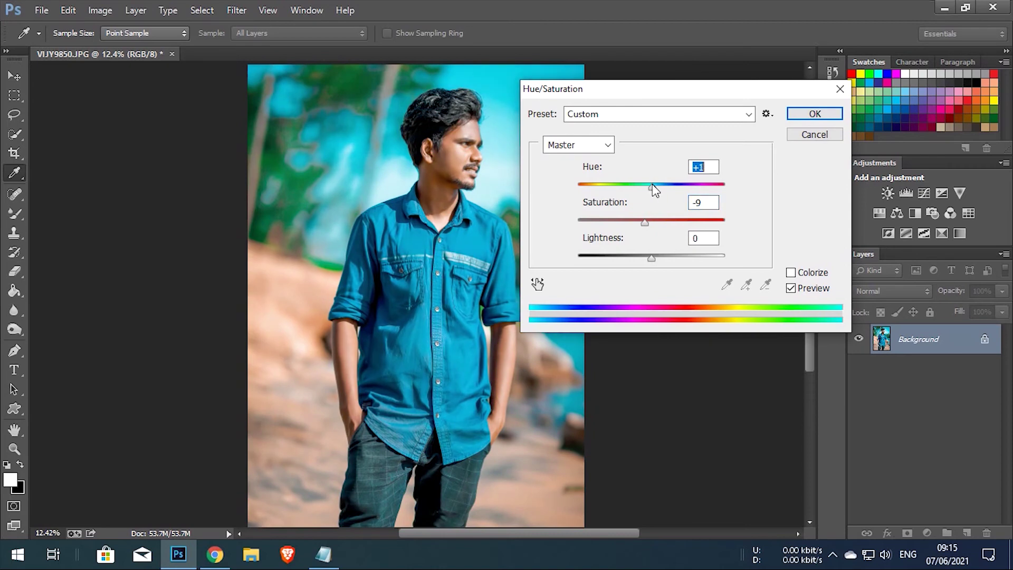
pyautogui.moveTo(642, 221); pyautogui.dragTo(652, 221)
pyautogui.click(815, 114)
pyautogui.press('c')
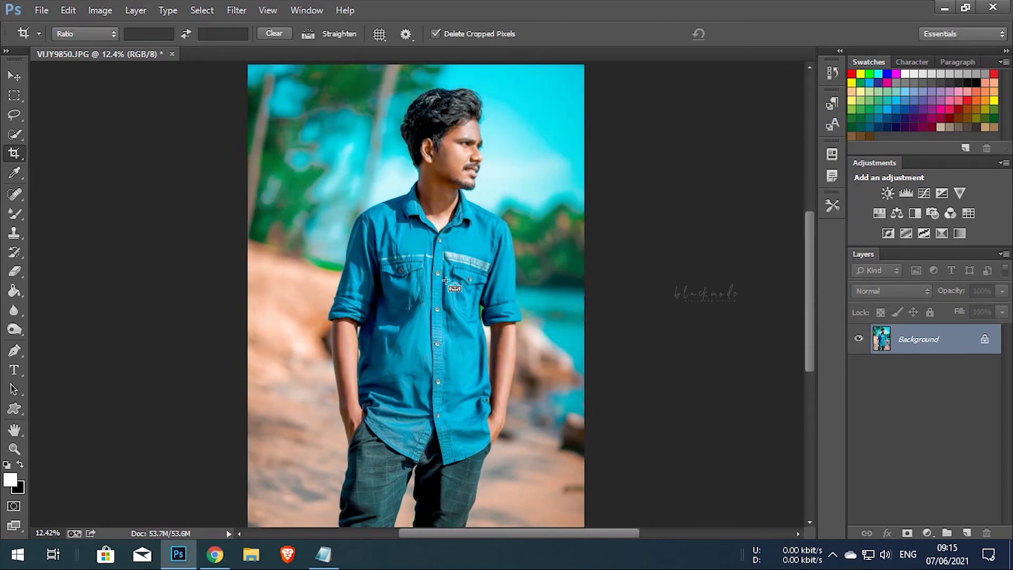
# - In the Camera Raw Filter, set exposure -0.15, highlights -7, shadows +7 and whites +24
pyautogui.scroll(-3, 446, 279)
pyautogui.scroll(2, 464, 266)
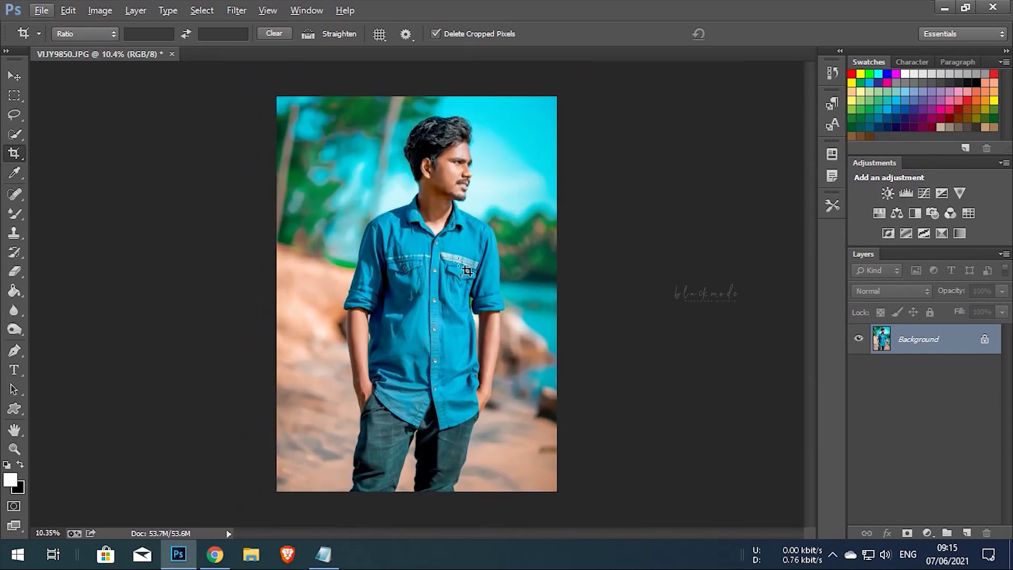
pyautogui.click(236, 10)
pyautogui.click(274, 94)
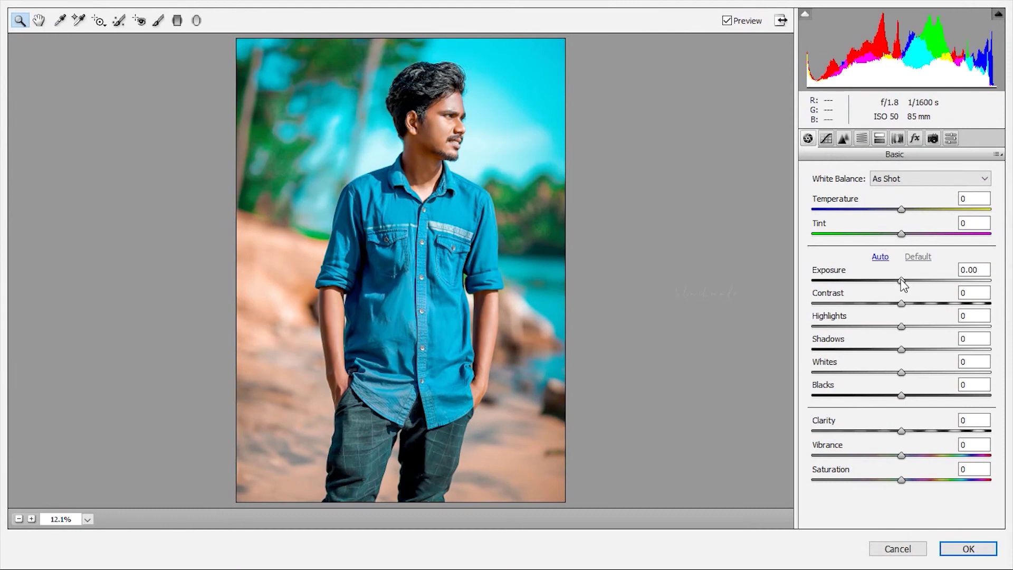
pyautogui.moveTo(901, 280); pyautogui.dragTo(898, 281)
pyautogui.moveTo(902, 326)
pyautogui.mouseDown()
pyautogui.moveTo(906, 373)
pyautogui.moveTo(920, 373)
pyautogui.mouseUp()
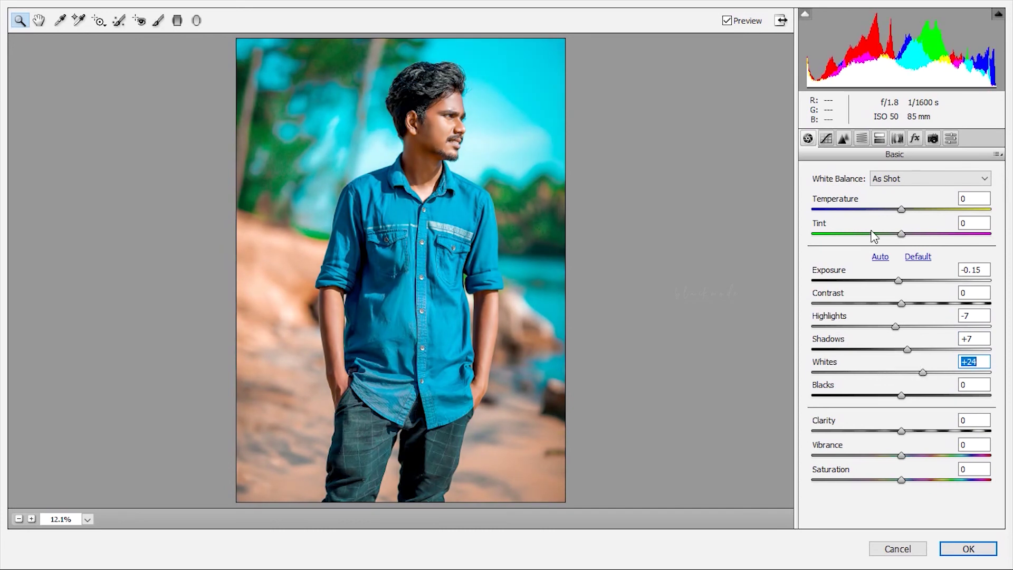
# - Lower HSL saturation of oranges to -16 and yellows to -17, then apply the filter
pyautogui.click(861, 138)
pyautogui.click(857, 195)
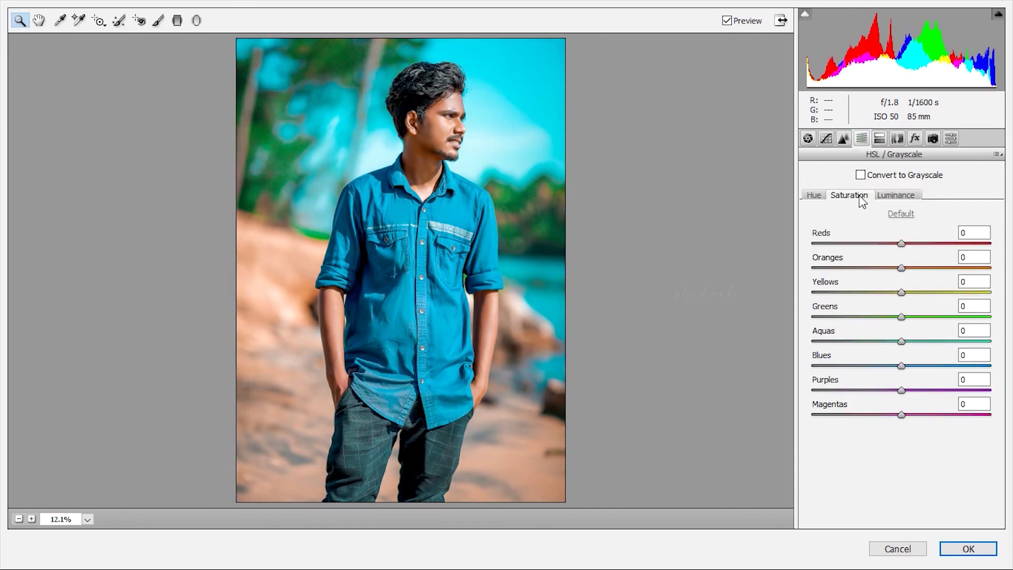
pyautogui.moveTo(900, 267)
pyautogui.mouseDown()
pyautogui.moveTo(887, 267)
pyautogui.moveTo(908, 289)
pyautogui.moveTo(891, 280)
pyautogui.mouseUp()
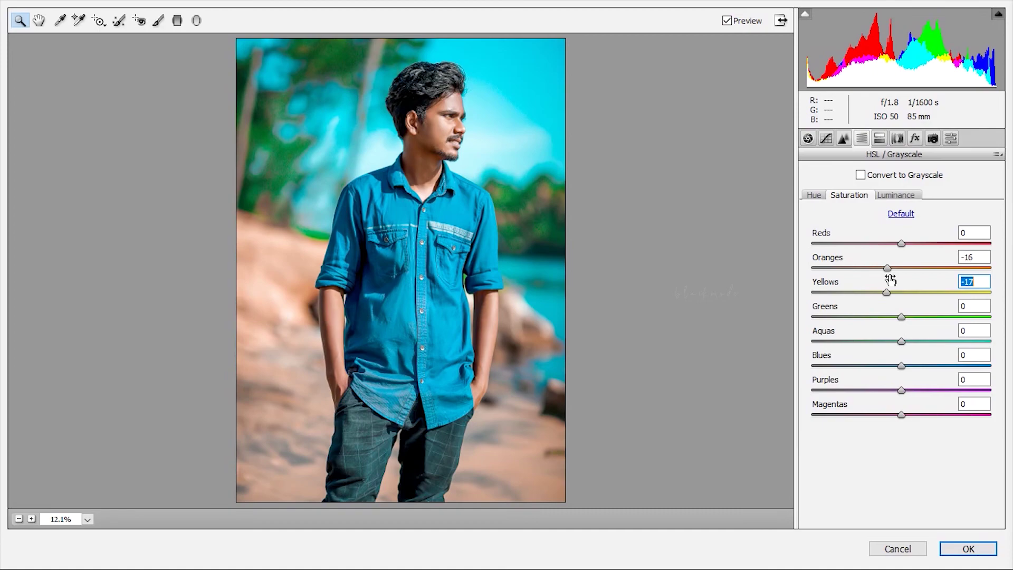
pyautogui.click(975, 547)
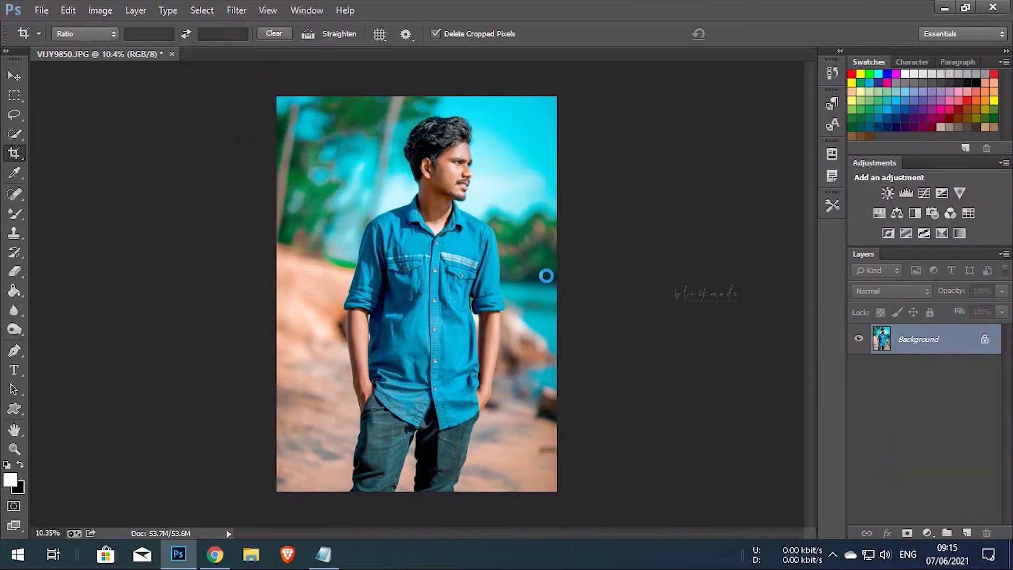
# - Add a new empty Layer 1 for the watermark
pyautogui.scroll(-2, 515, 271)
pyautogui.scroll(3, 515, 272)
pyautogui.scroll(2, 307, 275)
pyautogui.scroll(-2, 307, 275)
pyautogui.scroll(1, 461, 349)
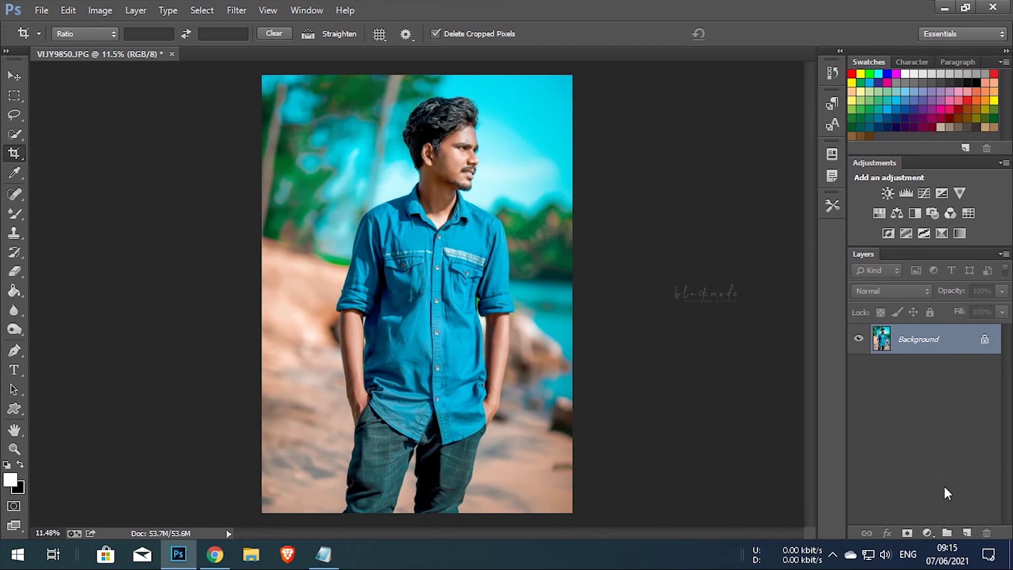
pyautogui.click(967, 532)
pyautogui.scroll(-1, 345, 276)
pyautogui.scroll(1, 344, 271)
pyautogui.scroll(-1, 451, 276)
pyautogui.scroll(1, 495, 269)
# - Select the Brush tool with the blackmode signature brush at 420 px
pyautogui.click(14, 213)
pyautogui.click(63, 214)
pyautogui.rightClick(307, 277)
pyautogui.scroll(-3, 466, 401)
pyautogui.scroll(-2, 470, 401)
pyautogui.moveTo(470, 401); pyautogui.dragTo(470, 428)
pyautogui.click(349, 404)
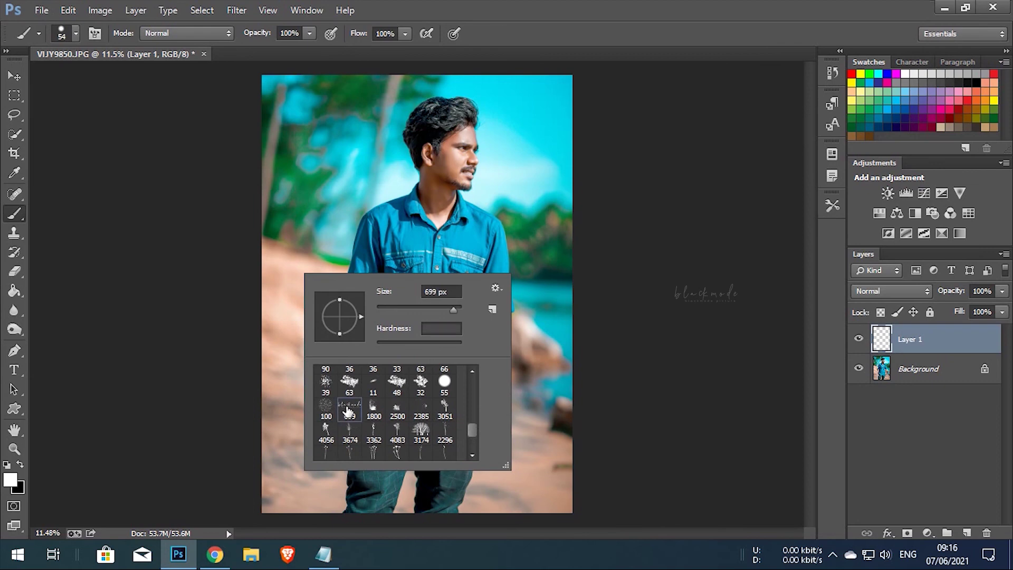
pyautogui.click(658, 251)
pyautogui.moveTo(321, 278); pyautogui.dragTo(316, 276)
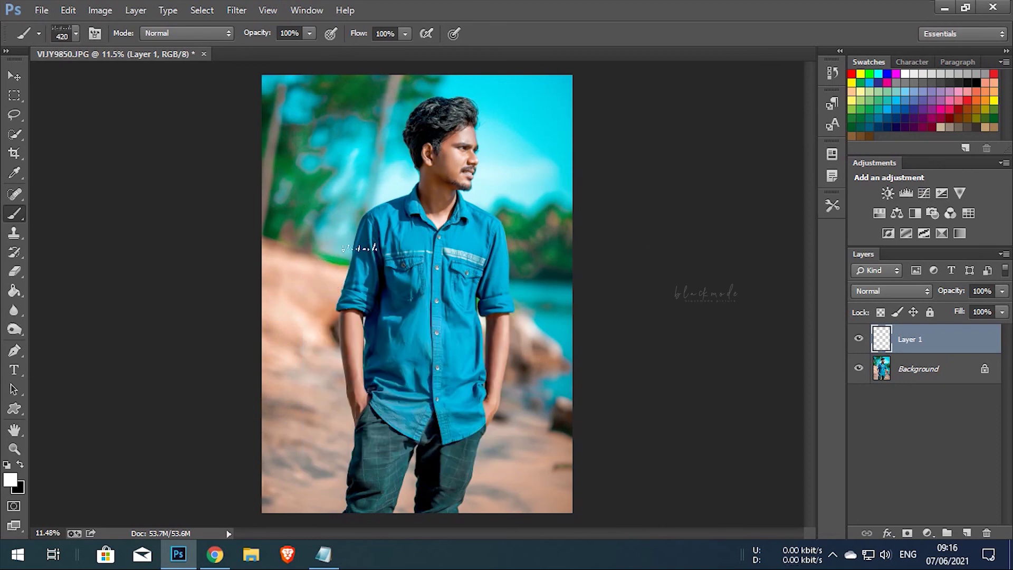
# - Set the painting colour to black for the signature watermark on the photo
pyautogui.click(20, 464)
pyautogui.scroll(3, 402, 330)
pyautogui.scroll(-2, 402, 330)
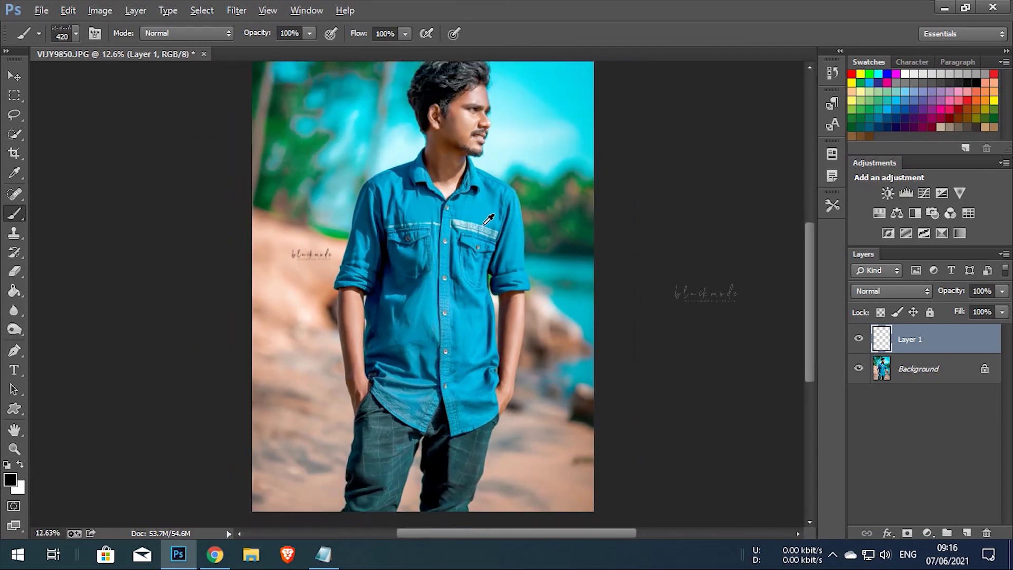
pyautogui.scroll(-1, 402, 330)
pyautogui.scroll(2, 494, 206)
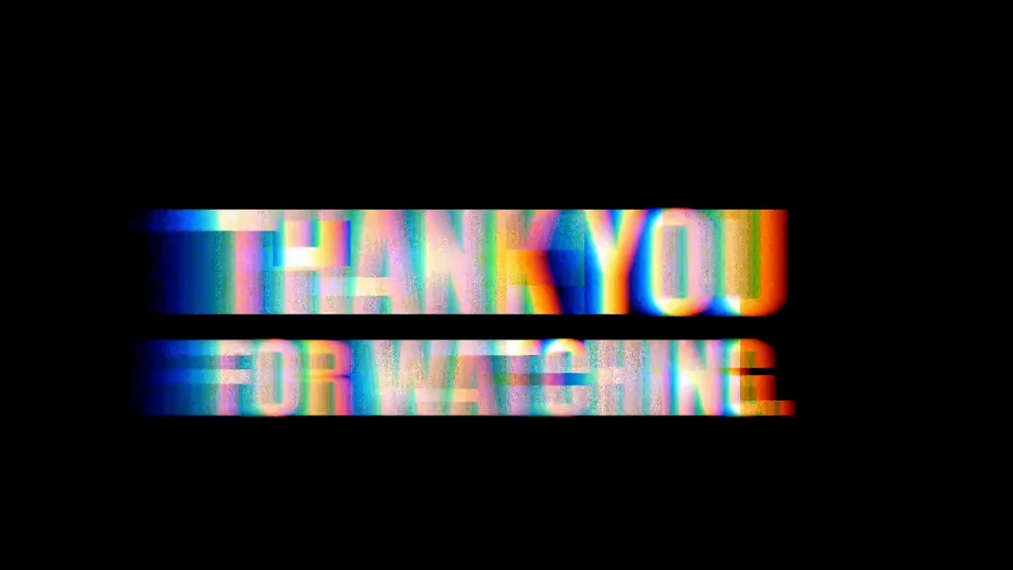